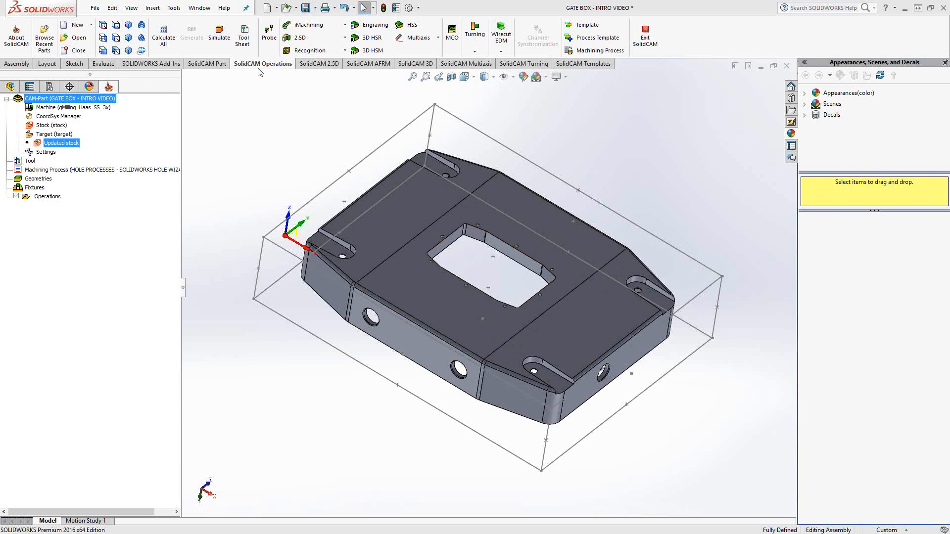
{"action": "left_click", "coordinate": [344, 25]}
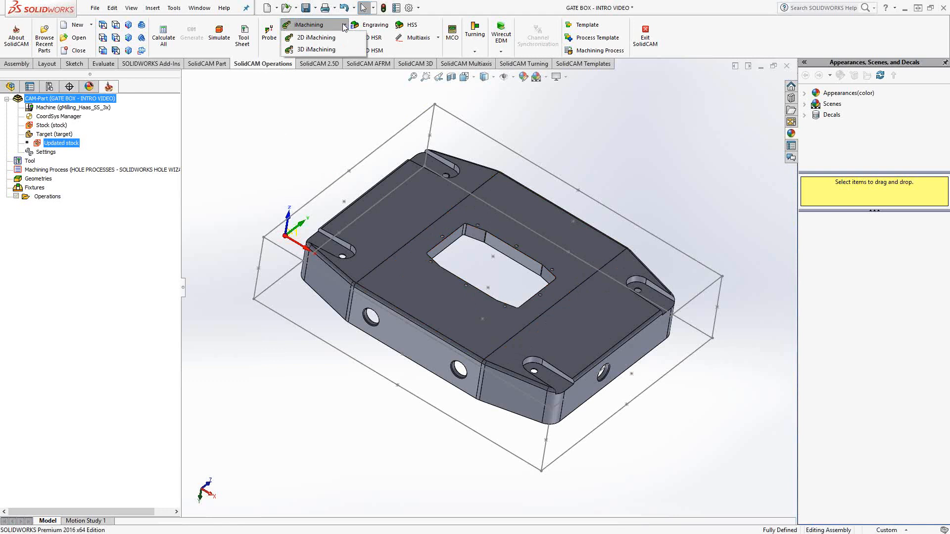
{"action": "left_click", "coordinate": [414, 65]}
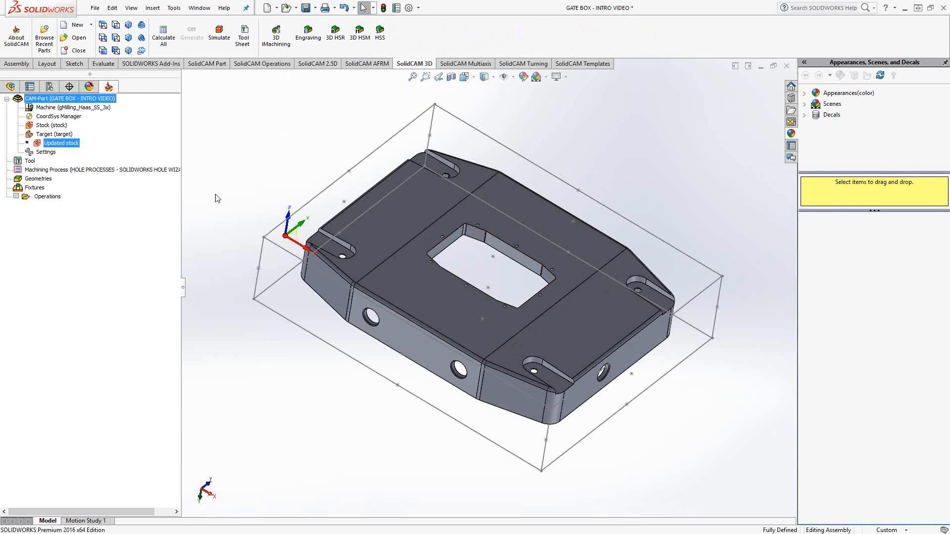
Add a 3D iMachining milling operation and assign it the MAC 2 (1- Position) coordinate system with the target geometry
{"action": "right_click", "coordinate": [42, 197]}
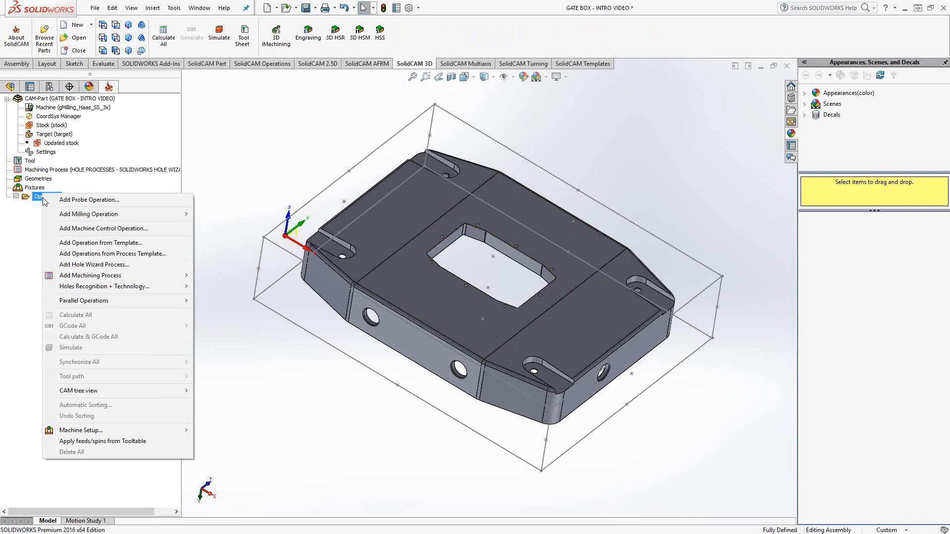
{"action": "mouse_move", "coordinate": [179, 214]}
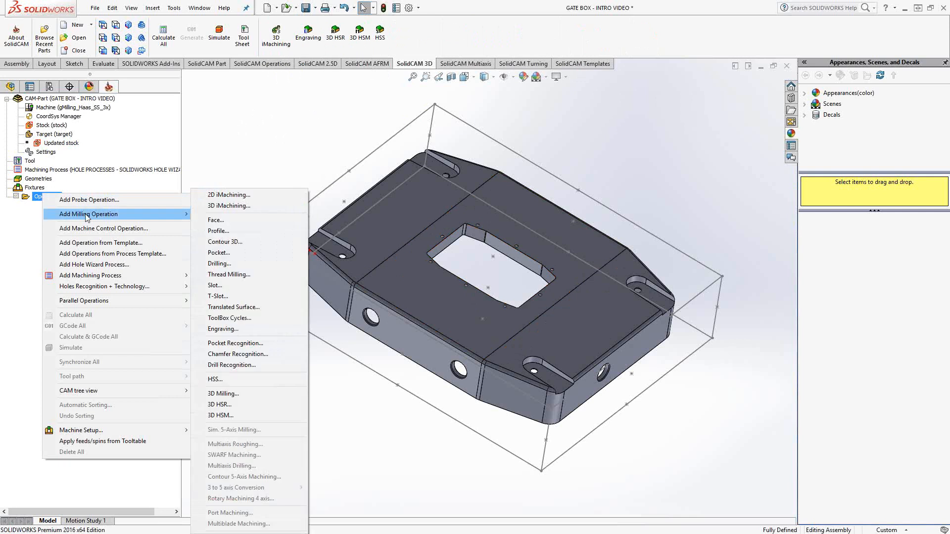
{"action": "left_click", "coordinate": [224, 207]}
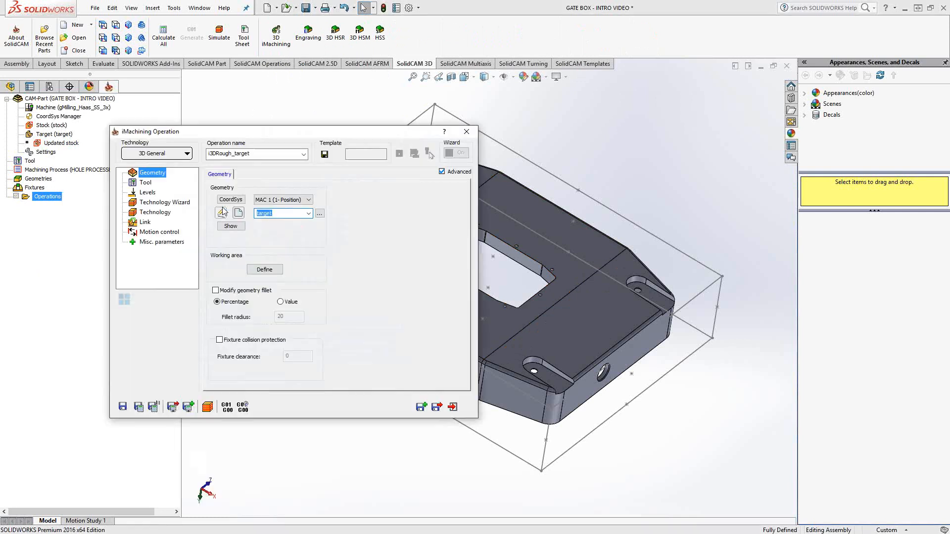
{"action": "left_click_drag", "start_coordinate": [295, 137], "coordinate": [229, 137]}
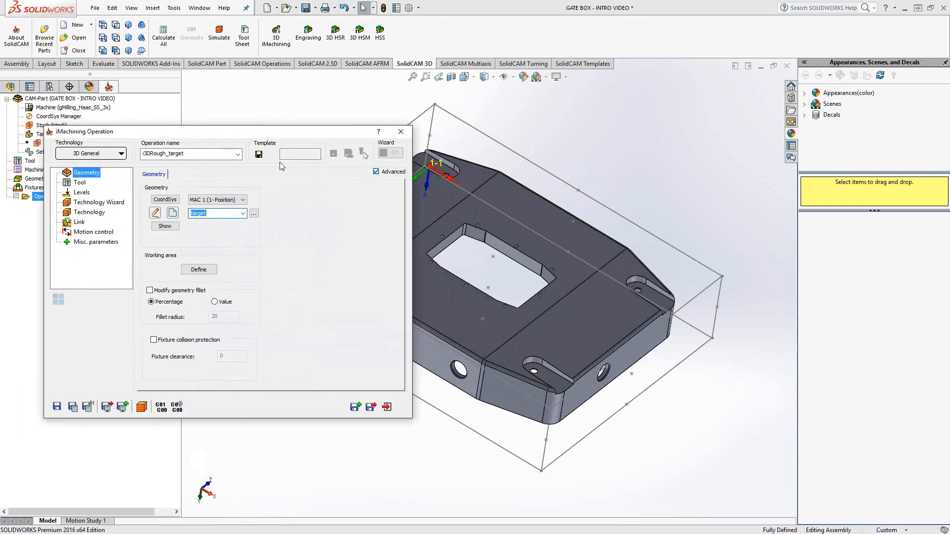
{"action": "left_click", "coordinate": [218, 200]}
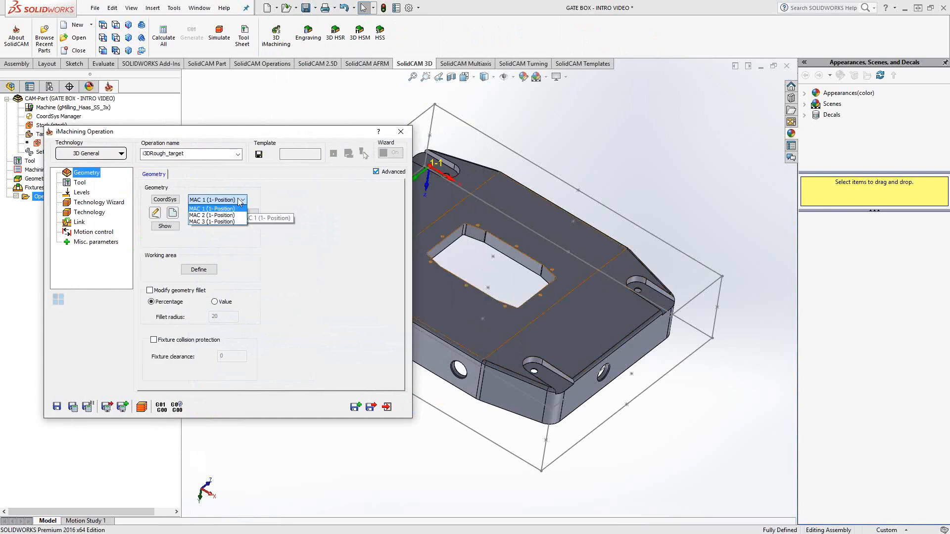
{"action": "left_click", "coordinate": [215, 212]}
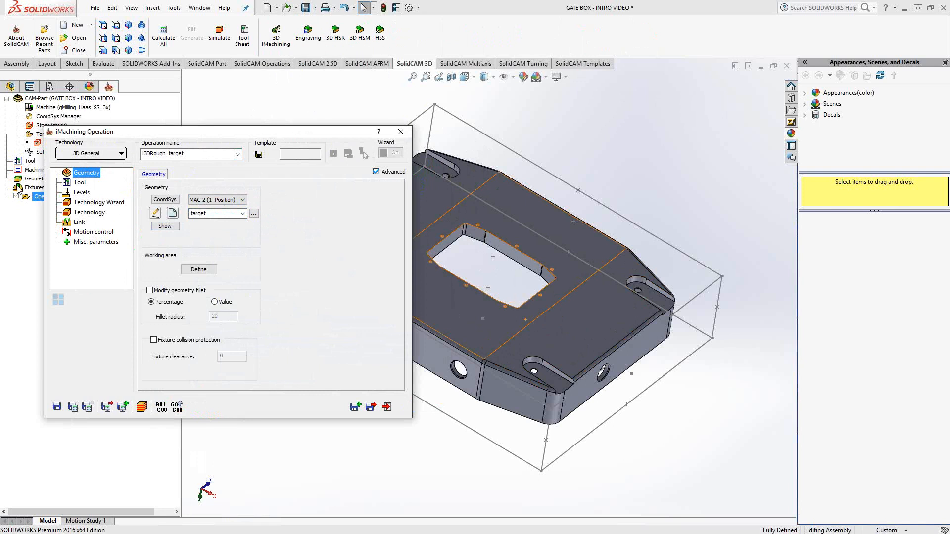
Assign tool 1, the 0.5 inch 4-flute roughing end mill, to the operation and check its feed and spin data
{"action": "left_click", "coordinate": [80, 183]}
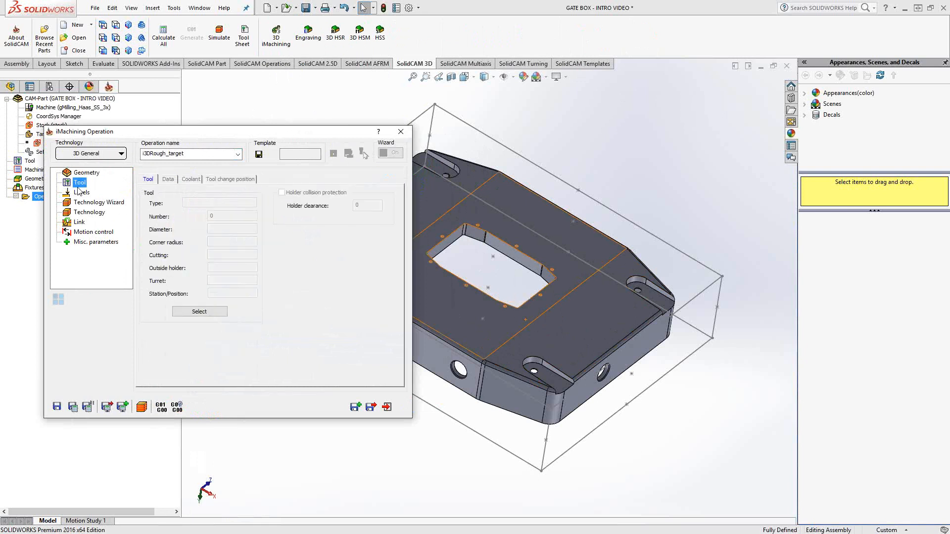
{"action": "left_click", "coordinate": [200, 311]}
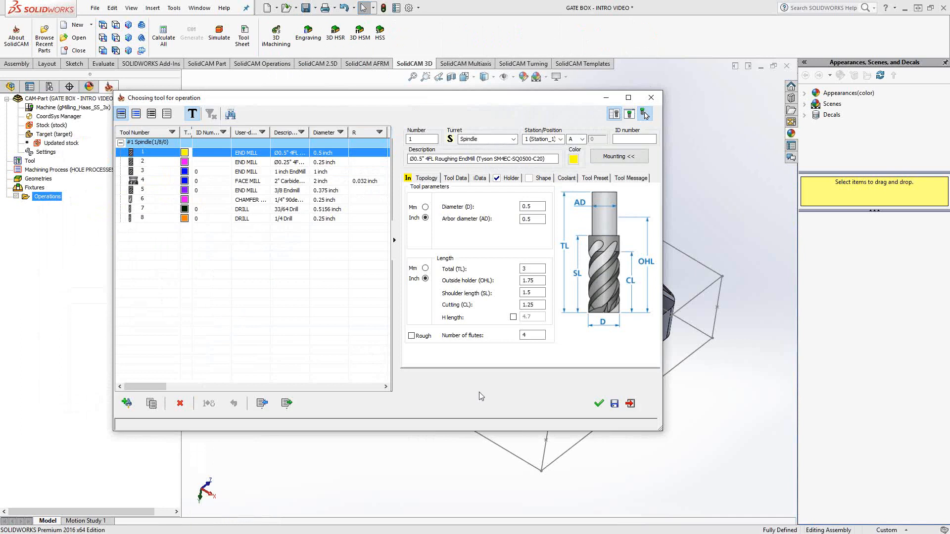
{"action": "left_click", "coordinate": [599, 404]}
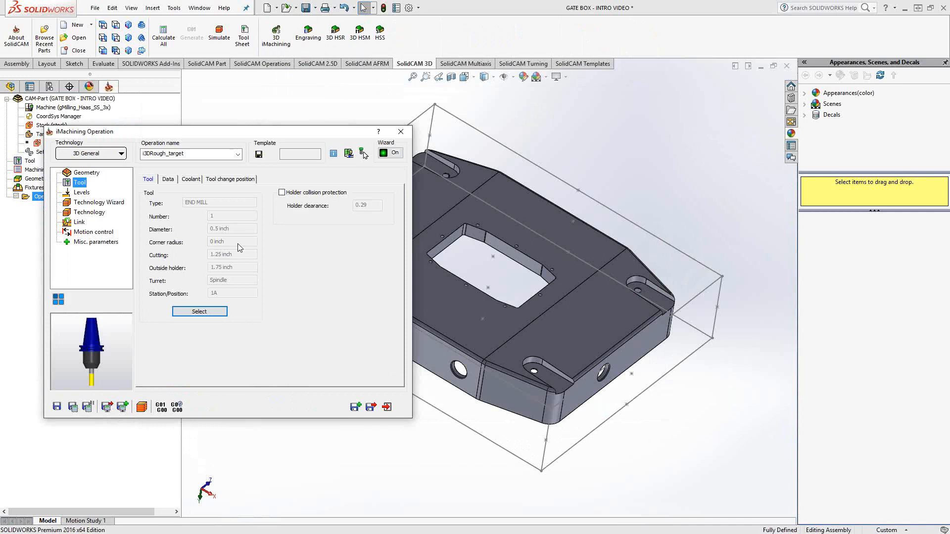
{"action": "left_click", "coordinate": [167, 179]}
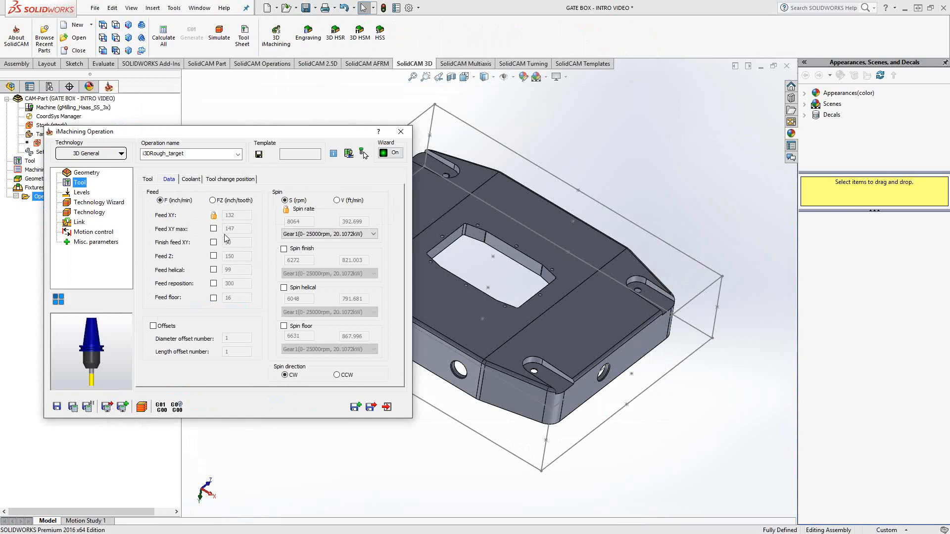
Pick the milling levels from the stock box corners: upper level -0.05 at a top corner, lower level -2.1 at a bottom corner
{"action": "left_click", "coordinate": [83, 193]}
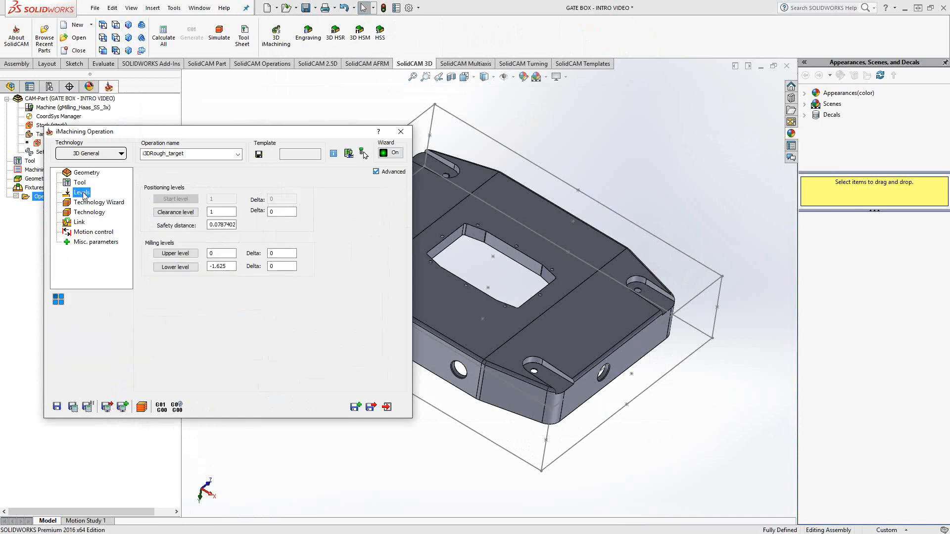
{"action": "left_click", "coordinate": [175, 254]}
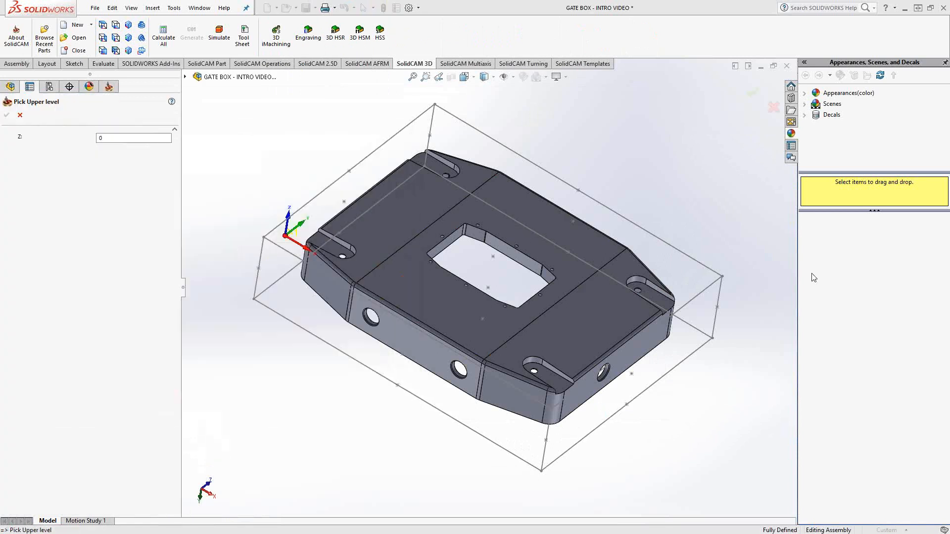
{"action": "left_click", "coordinate": [722, 278]}
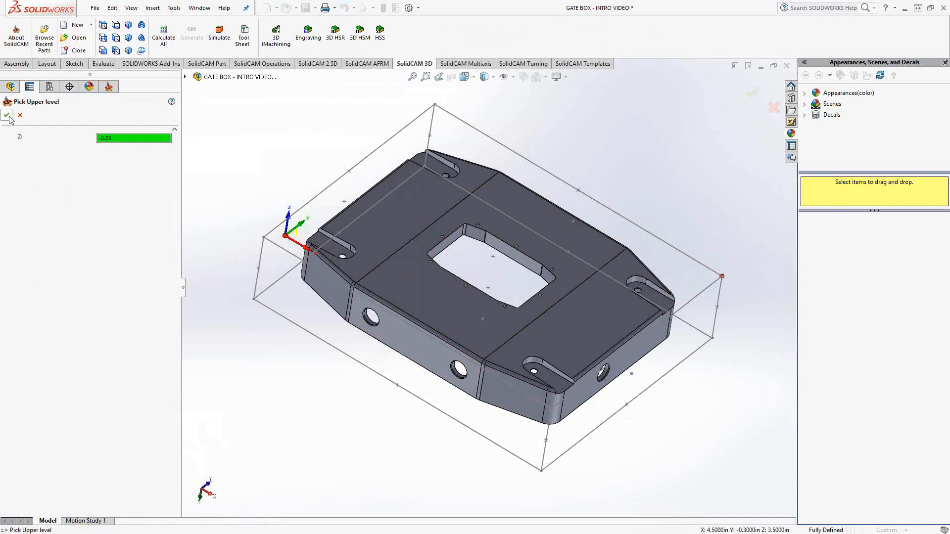
{"action": "left_click", "coordinate": [6, 115]}
{"action": "left_click", "coordinate": [167, 267]}
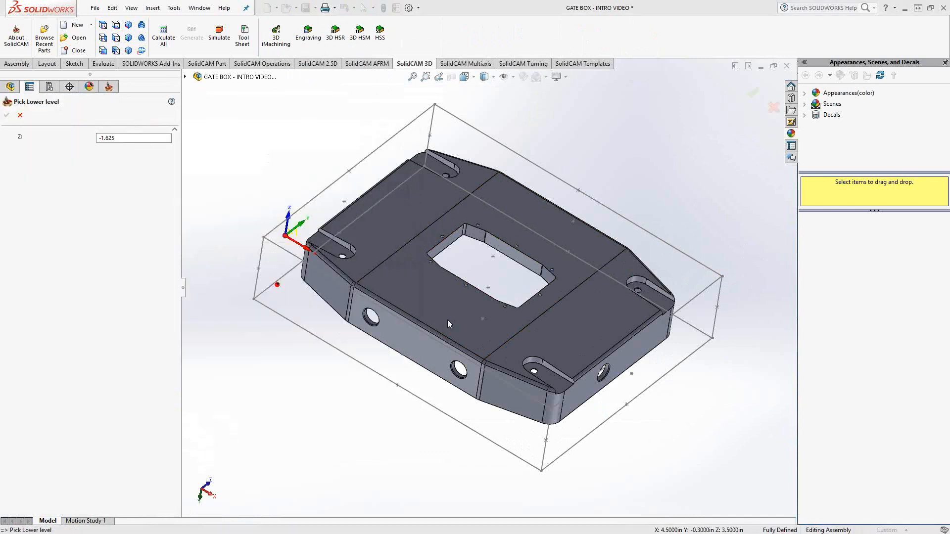
{"action": "left_click", "coordinate": [712, 338]}
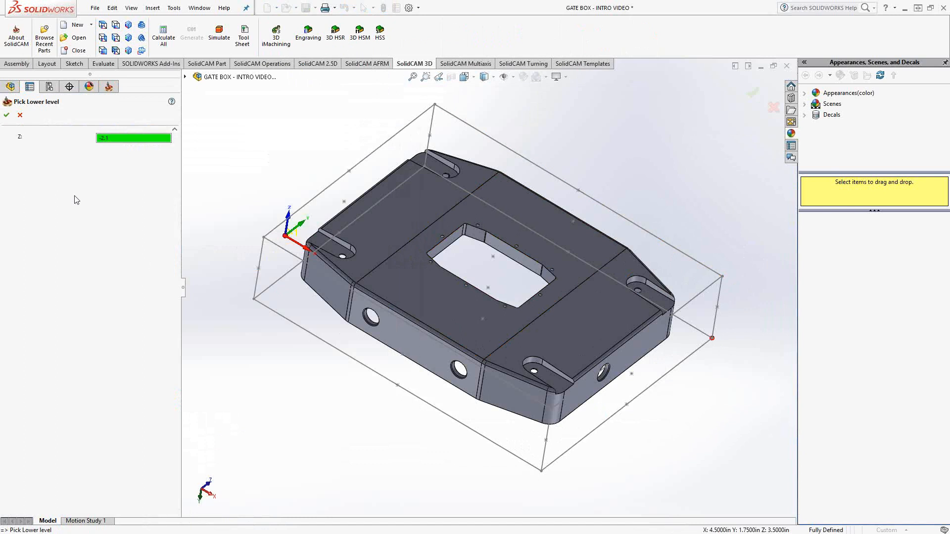
{"action": "left_click", "coordinate": [6, 115]}
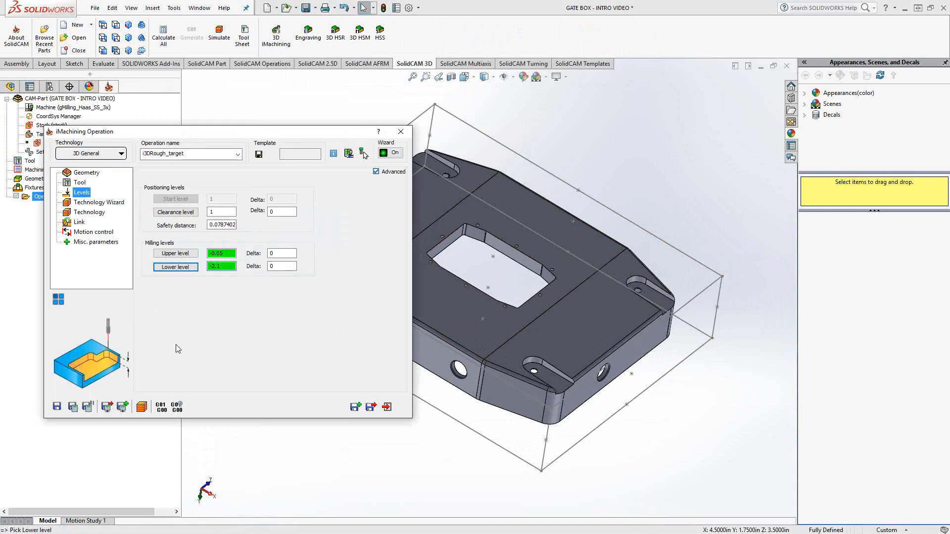
Set the machining level to 8 in the operation's Technology Wizard cutting conditions
{"action": "left_click", "coordinate": [101, 202]}
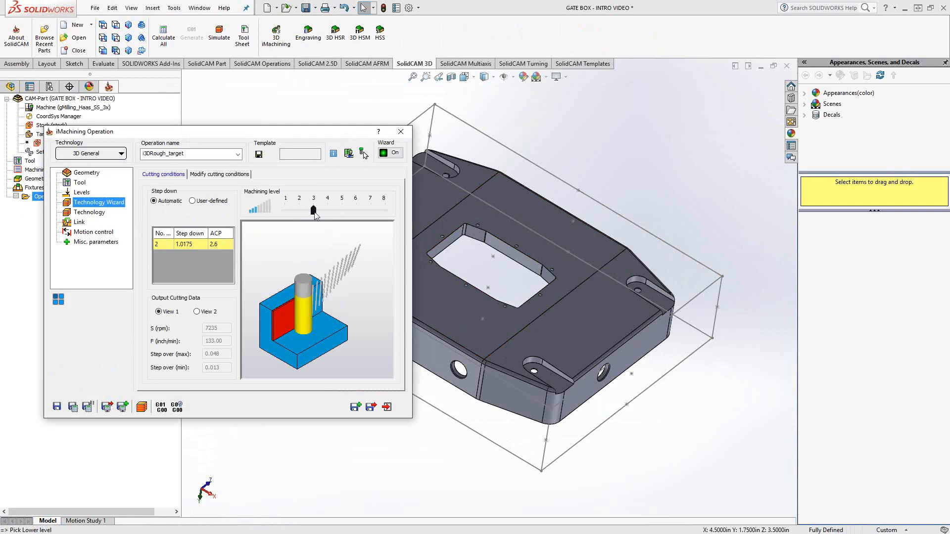
{"action": "left_click_drag", "start_coordinate": [313, 211], "coordinate": [386, 211]}
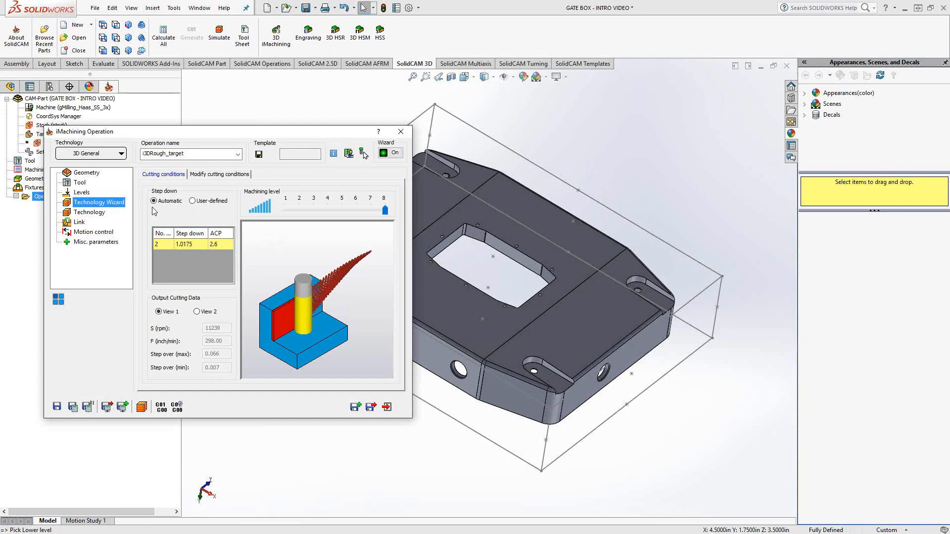
Override the rest-rough scallop with 0.015, save and calculate the operation, and close its settings
{"action": "left_click", "coordinate": [94, 213]}
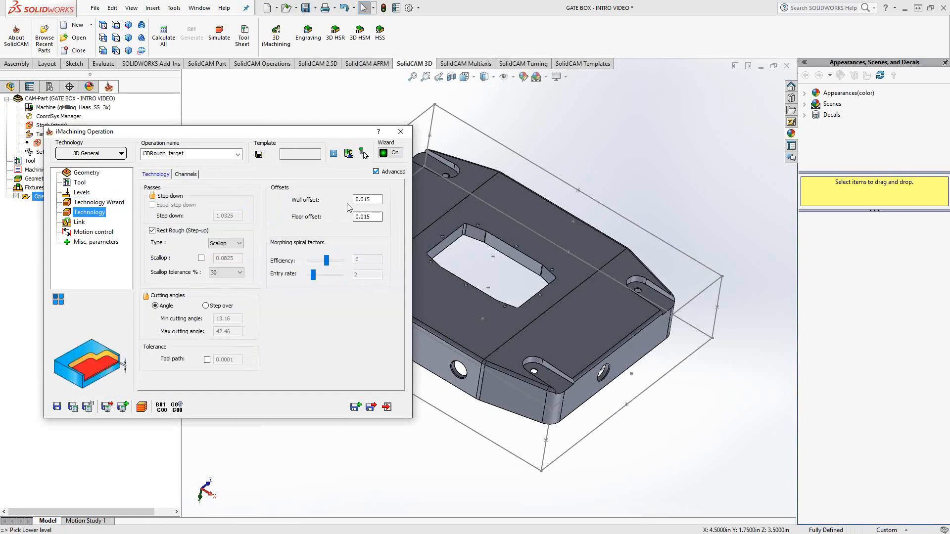
{"action": "left_click_drag", "start_coordinate": [375, 199], "coordinate": [310, 220]}
{"action": "left_click", "coordinate": [201, 258]}
{"action": "left_click_drag", "start_coordinate": [237, 258], "coordinate": [186, 257]}
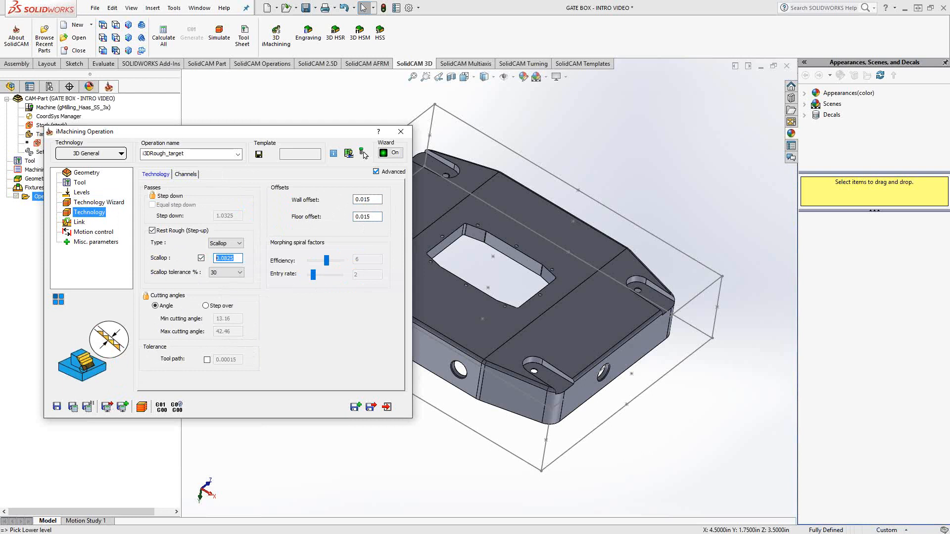
{"action": "type", "text": ".015"}
{"action": "left_click", "coordinate": [73, 408]}
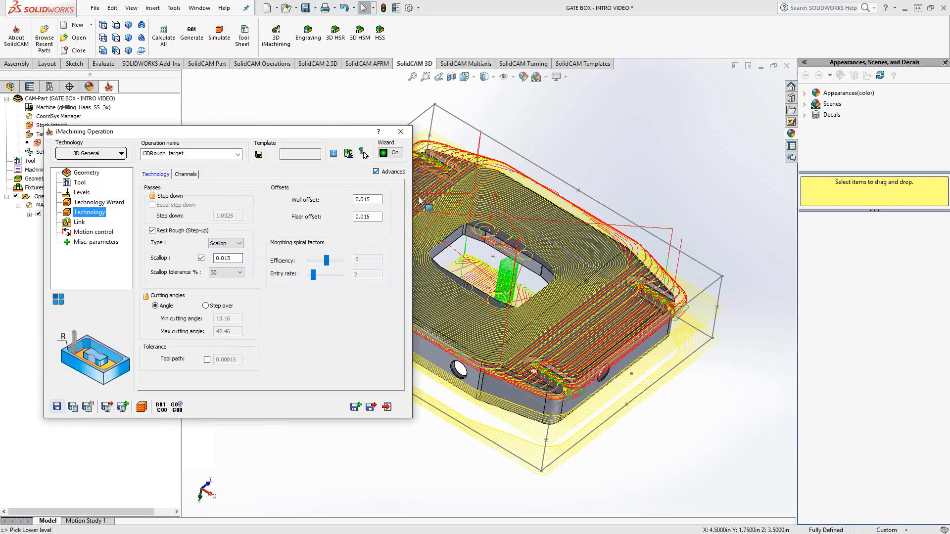
{"action": "left_click", "coordinate": [401, 132]}
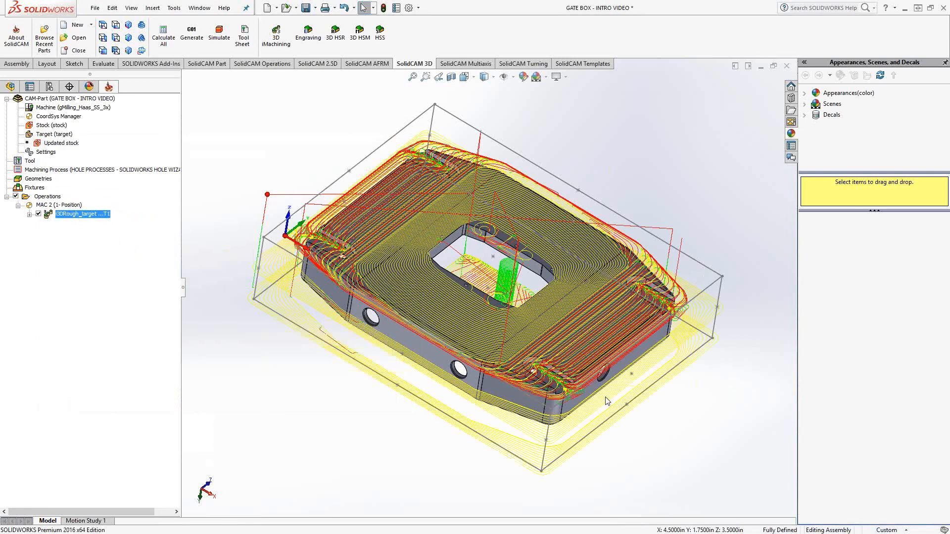
Examine the calculated roughing toolpath from several angles and close up around the part's slotted corner
{"action": "middle_click_drag", "start_coordinate": [537, 381], "coordinate": [518, 300]}
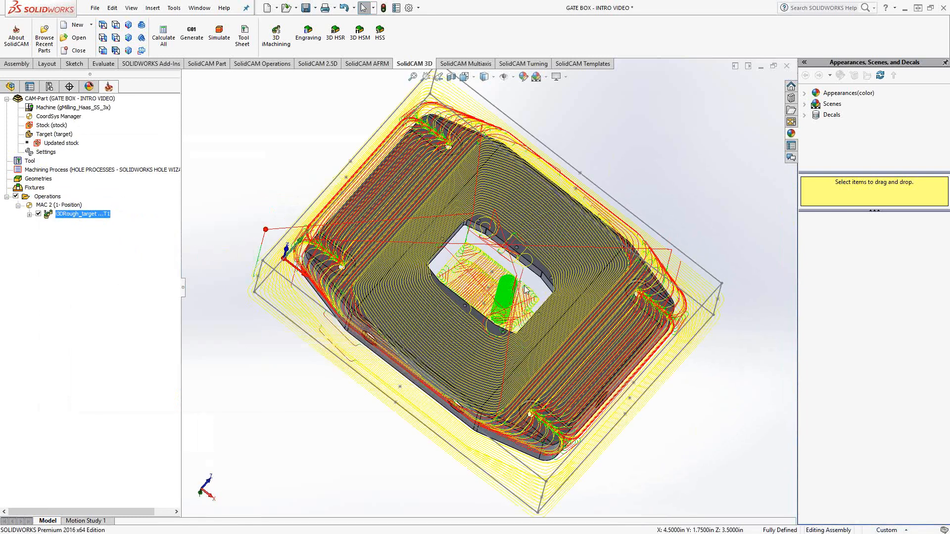
{"action": "middle_click_drag", "start_coordinate": [541, 401], "coordinate": [544, 331]}
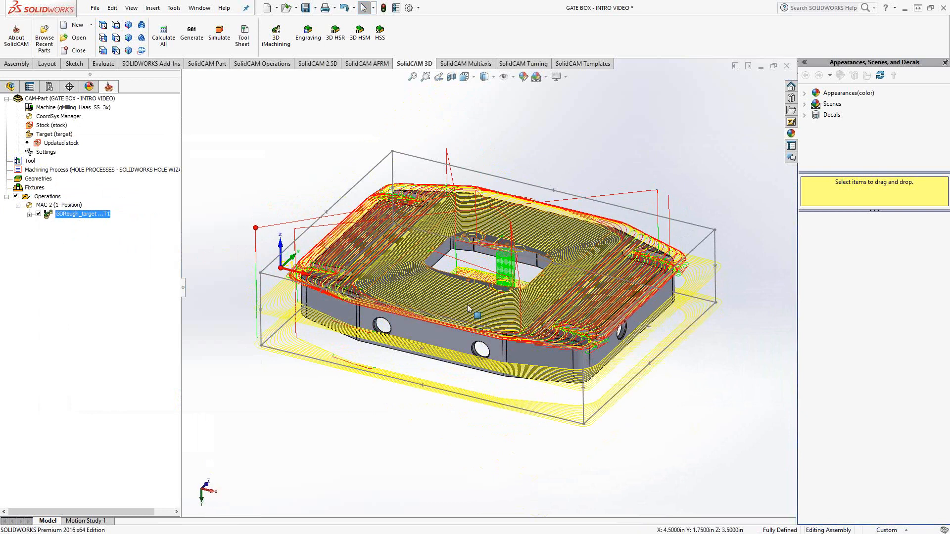
{"action": "middle_click_drag", "start_coordinate": [438, 378], "coordinate": [457, 372]}
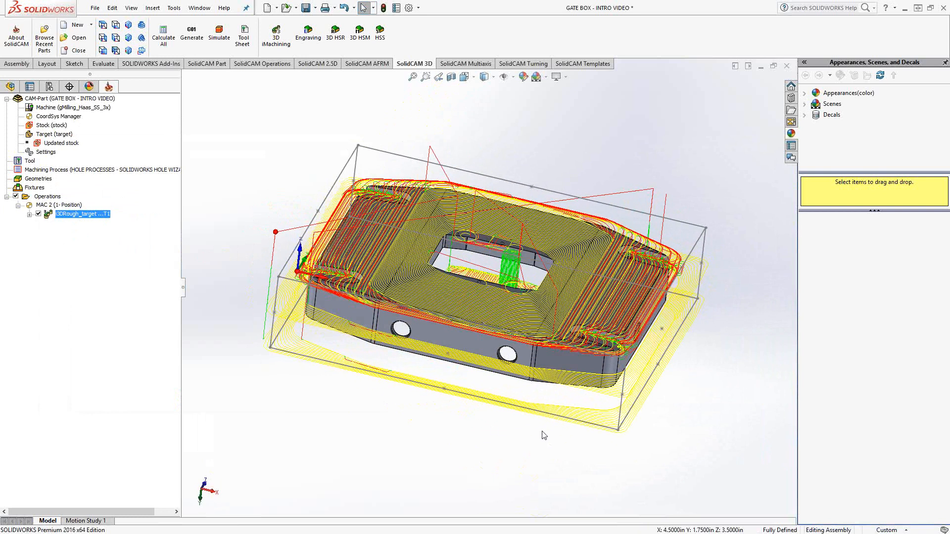
{"action": "middle_click_drag", "start_coordinate": [544, 435], "coordinate": [523, 434]}
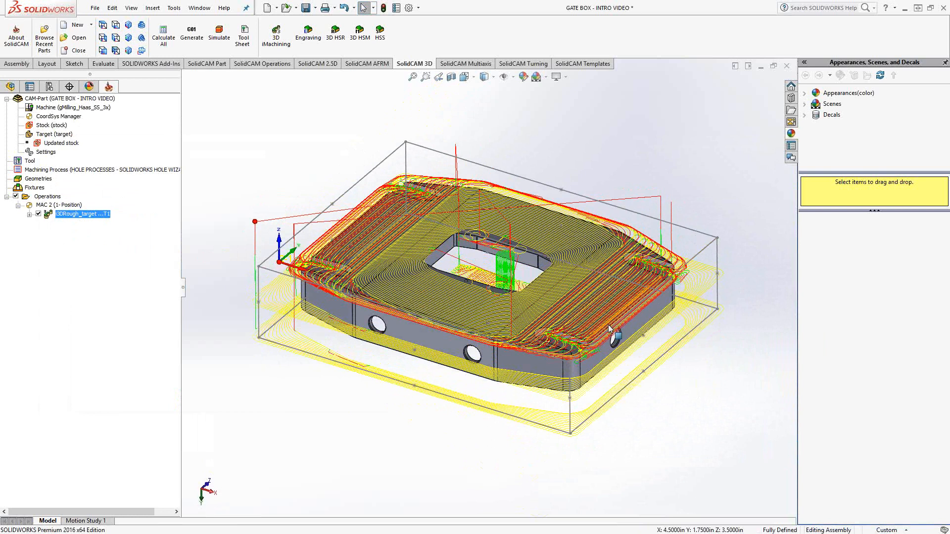
{"action": "middle_click_drag", "start_coordinate": [608, 328], "coordinate": [615, 309]}
{"action": "scroll", "coordinate": [589, 340], "scroll_direction": "down", "scroll_amount": 4}
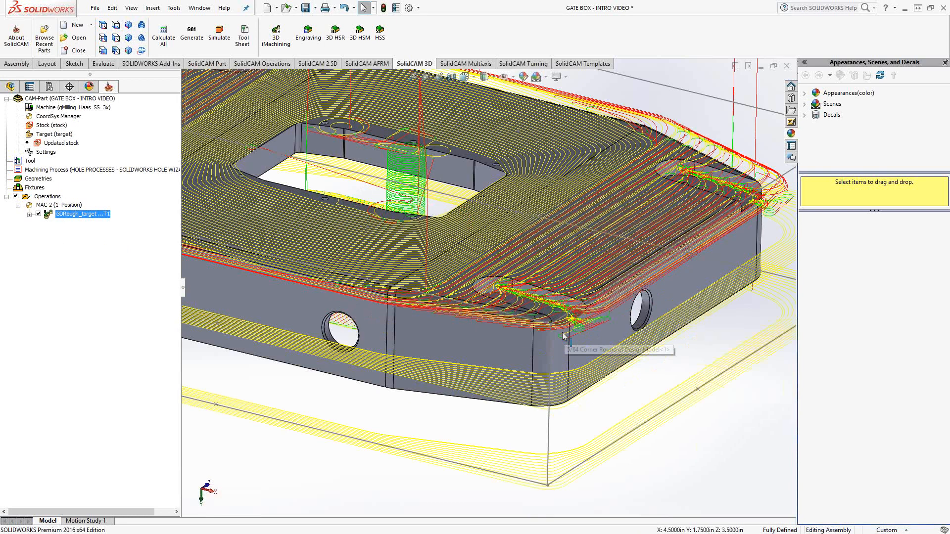
{"action": "middle_click_drag", "start_coordinate": [564, 337], "coordinate": [569, 312]}
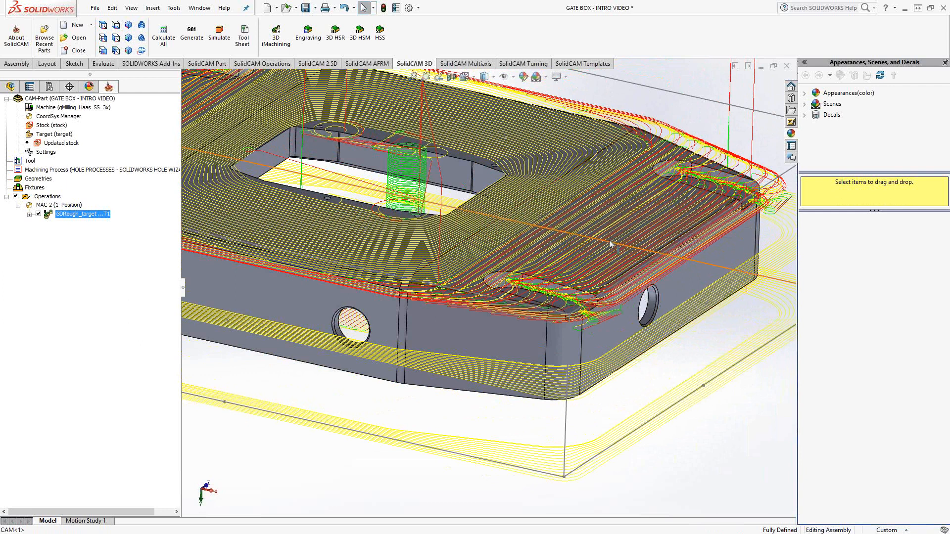
Simulate the roughing operation in SolidVerify, first at reduced and finally at maximum speed, and examine the machined stock
{"action": "right_click", "coordinate": [59, 217]}
{"action": "left_click", "coordinate": [97, 213]}
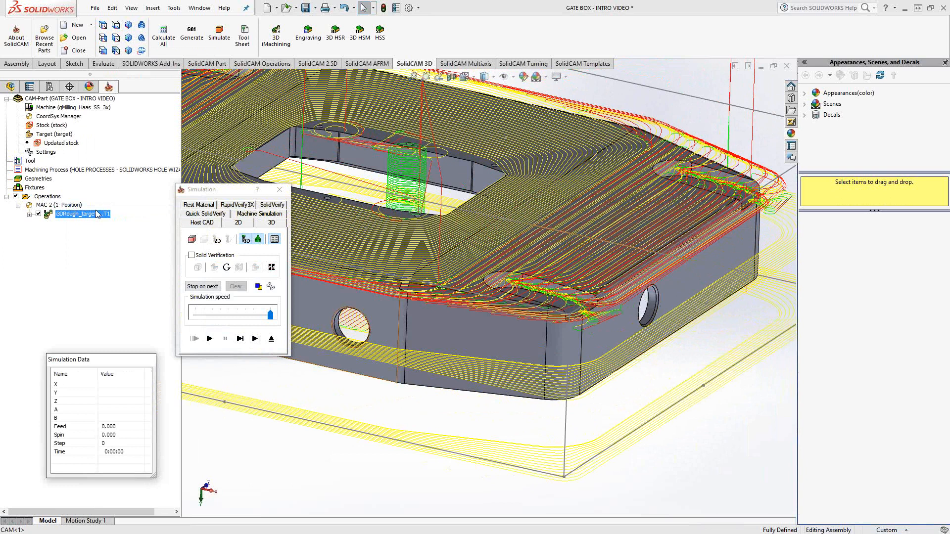
{"action": "left_click", "coordinate": [272, 205]}
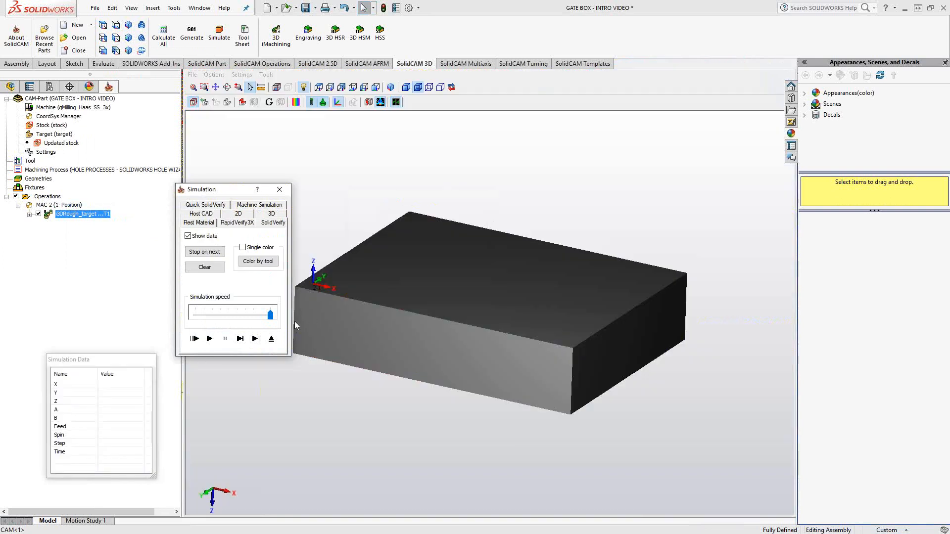
{"action": "left_click_drag", "start_coordinate": [270, 320], "coordinate": [237, 319]}
{"action": "left_click", "coordinate": [209, 339]}
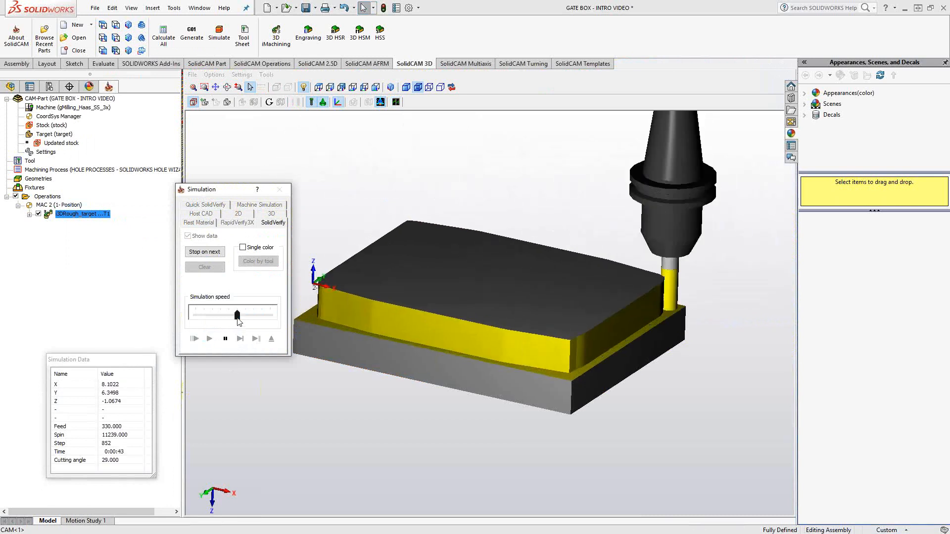
{"action": "left_click_drag", "start_coordinate": [237, 319], "coordinate": [272, 319]}
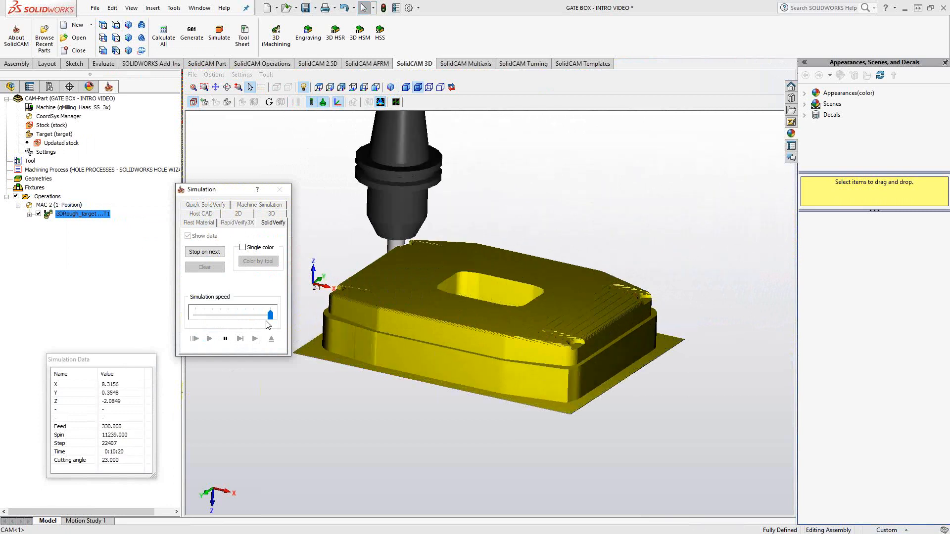
{"action": "middle_click_drag", "start_coordinate": [402, 302], "coordinate": [456, 314]}
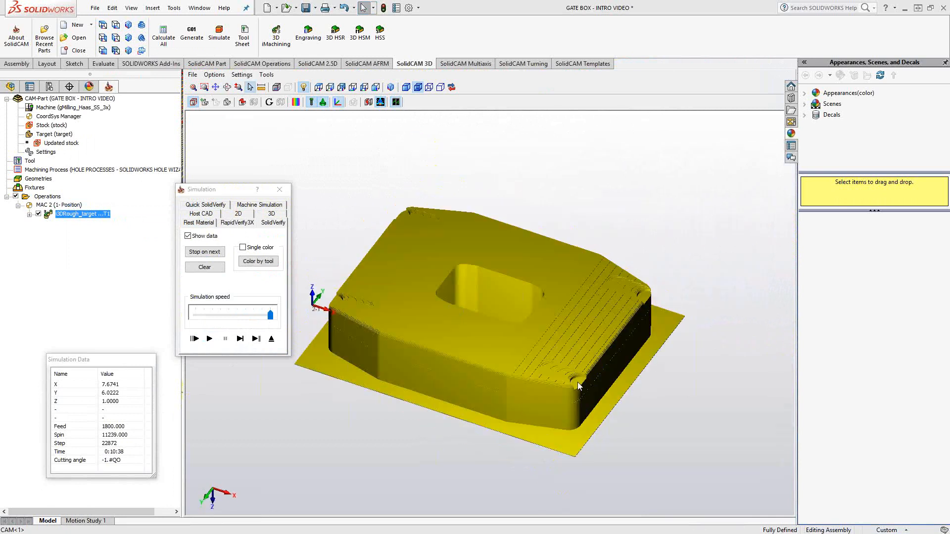
Exit the simulation and hide the first roughing operation's toolpath on the part
{"action": "left_click", "coordinate": [273, 339]}
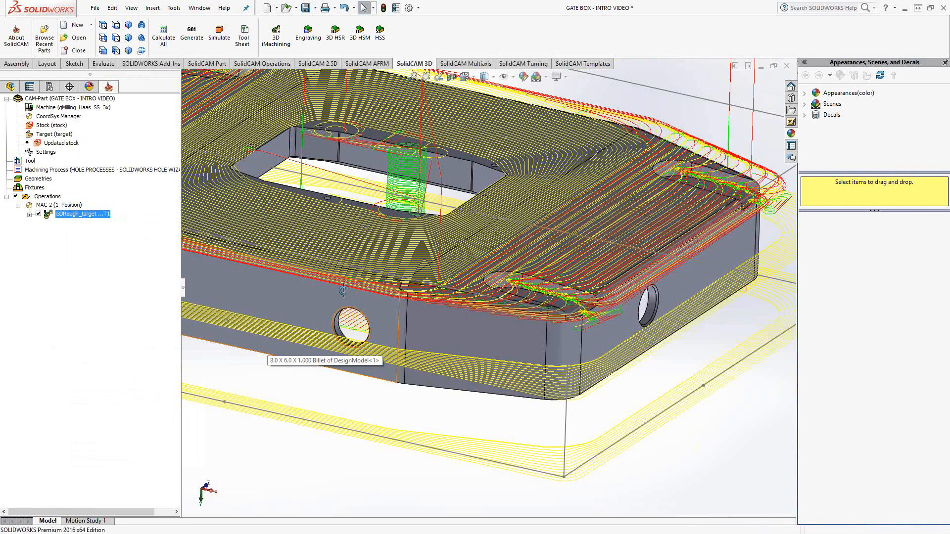
{"action": "scroll", "coordinate": [514, 186], "scroll_direction": "up", "scroll_amount": 5}
{"action": "scroll", "coordinate": [467, 133], "scroll_direction": "down", "scroll_amount": 1}
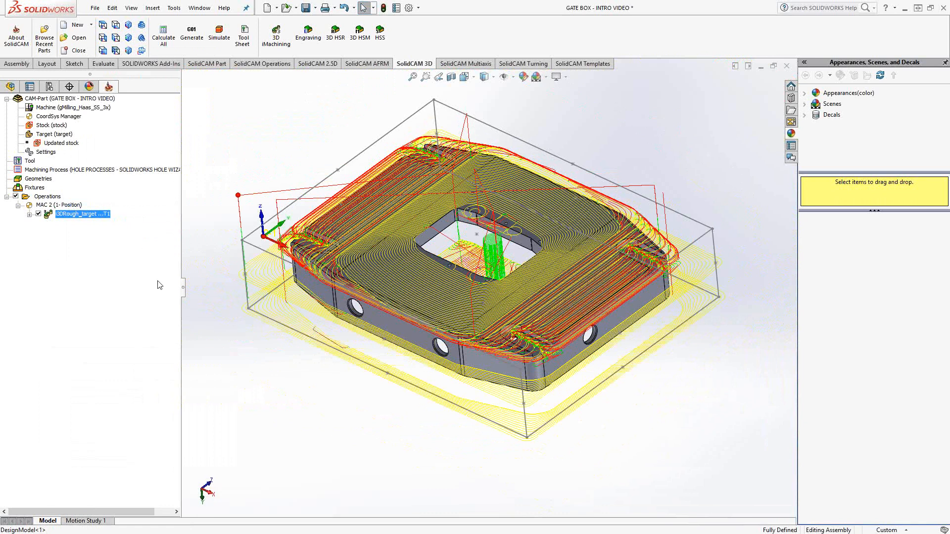
{"action": "left_click", "coordinate": [38, 214]}
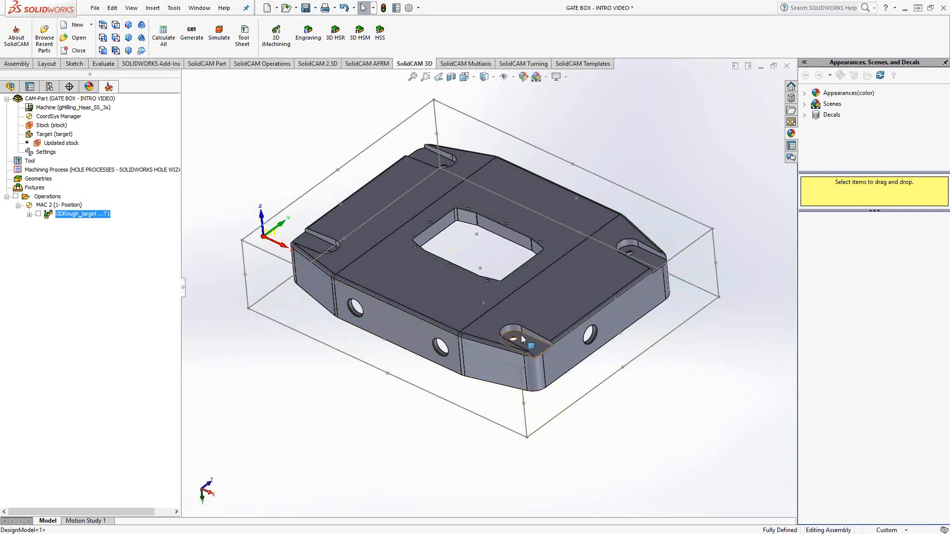
Reopen the roughing operation and save a copy of it as a new operation
{"action": "double_click", "coordinate": [76, 214]}
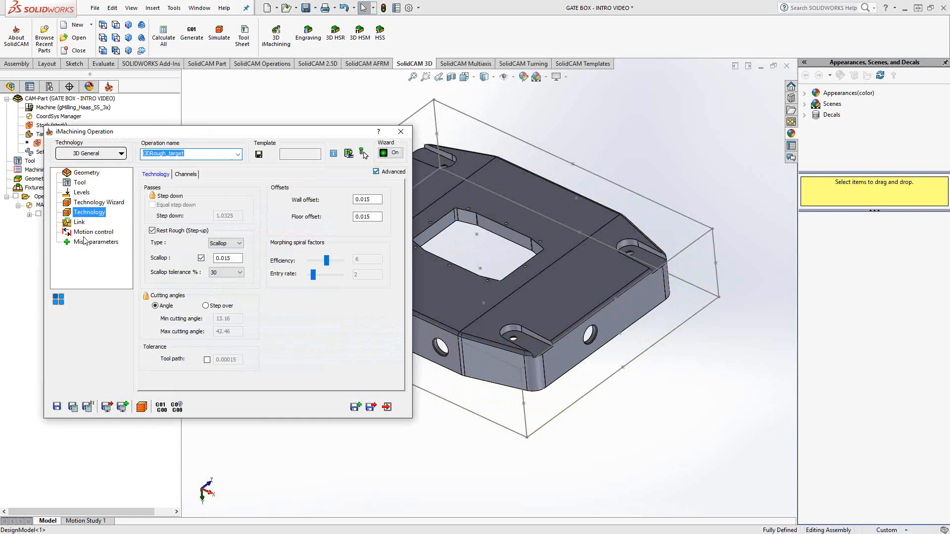
{"action": "left_click", "coordinate": [355, 407]}
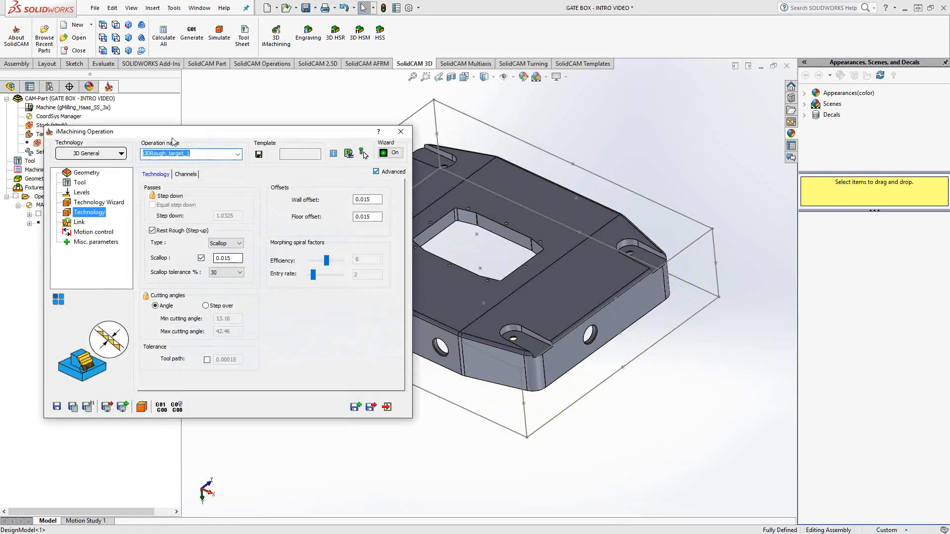
{"action": "left_click_drag", "start_coordinate": [174, 131], "coordinate": [242, 138]}
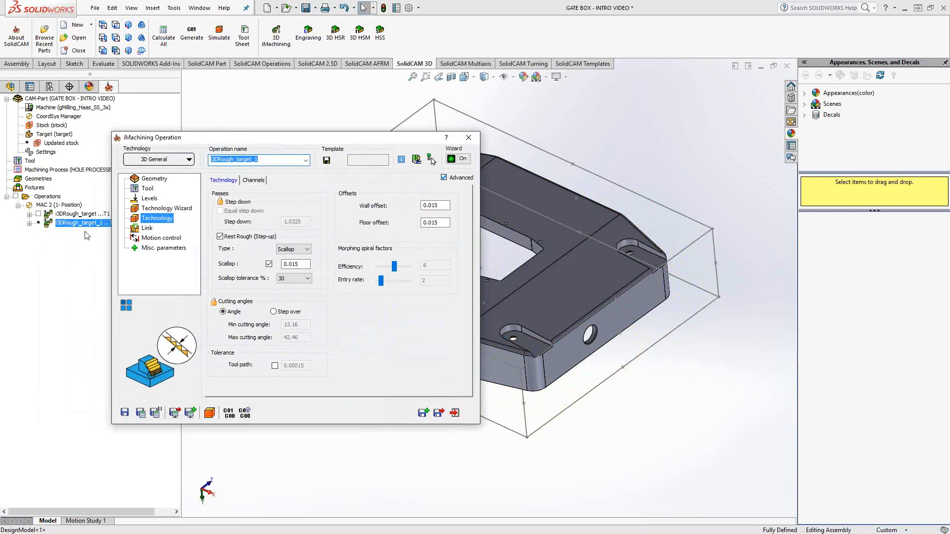
Assign tool 2, the 0.25 inch 4FL roughing end mill, to the copied operation
{"action": "left_click", "coordinate": [147, 189]}
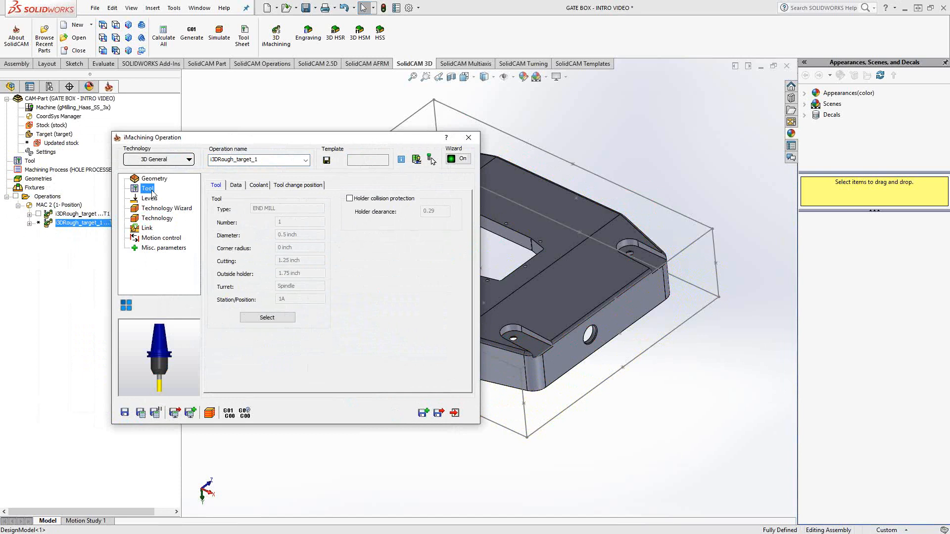
{"action": "left_click", "coordinate": [283, 318]}
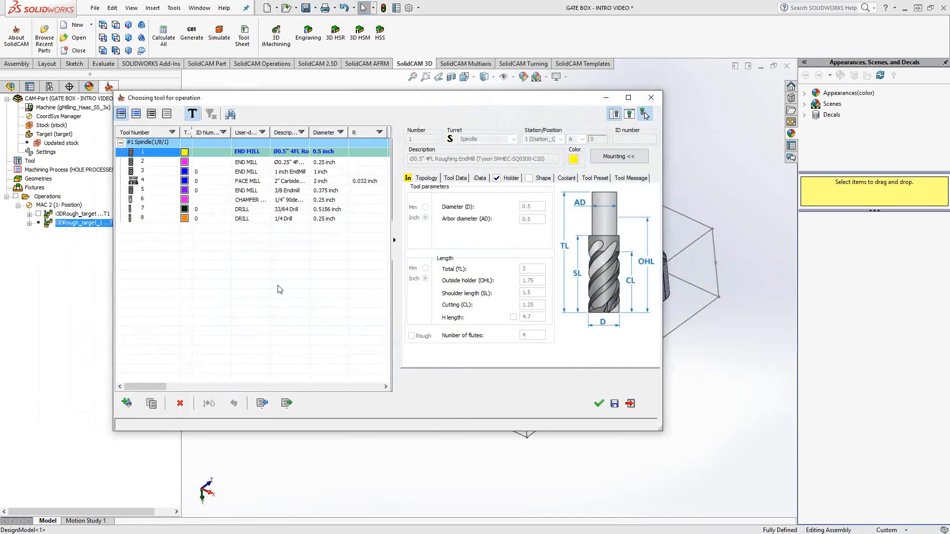
{"action": "left_click", "coordinate": [156, 162]}
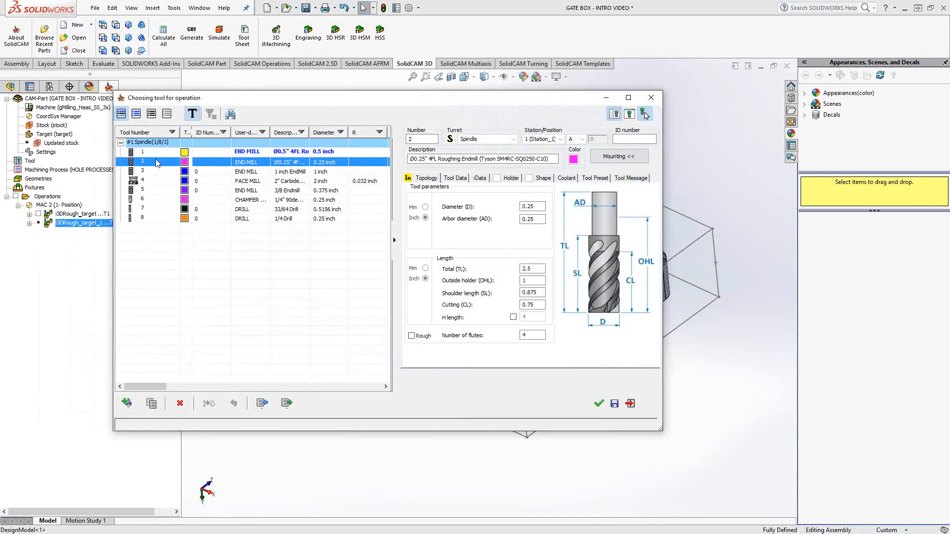
{"action": "left_click", "coordinate": [598, 405]}
Set the copied operation's machining level to 8, save and calculate it, and close its settings
{"action": "left_click", "coordinate": [166, 208]}
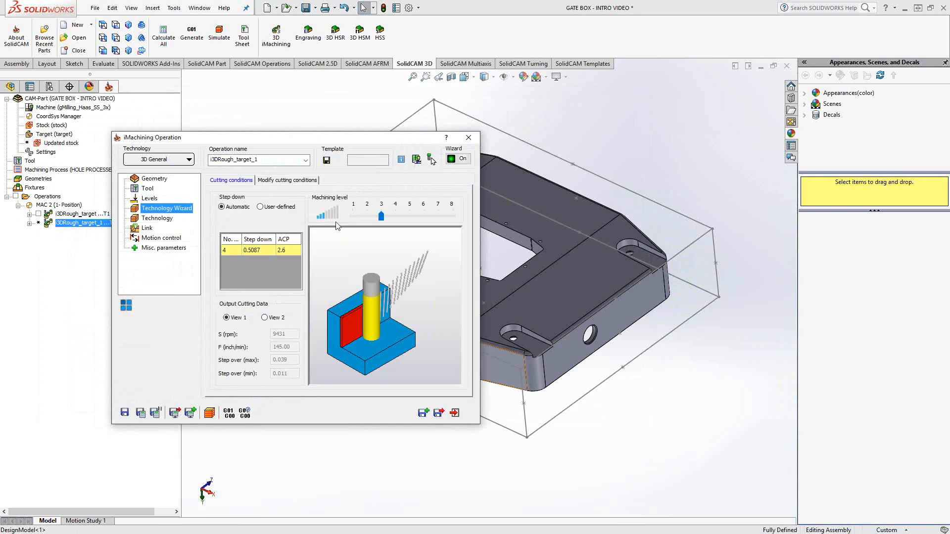
{"action": "left_click_drag", "start_coordinate": [381, 216], "coordinate": [453, 216]}
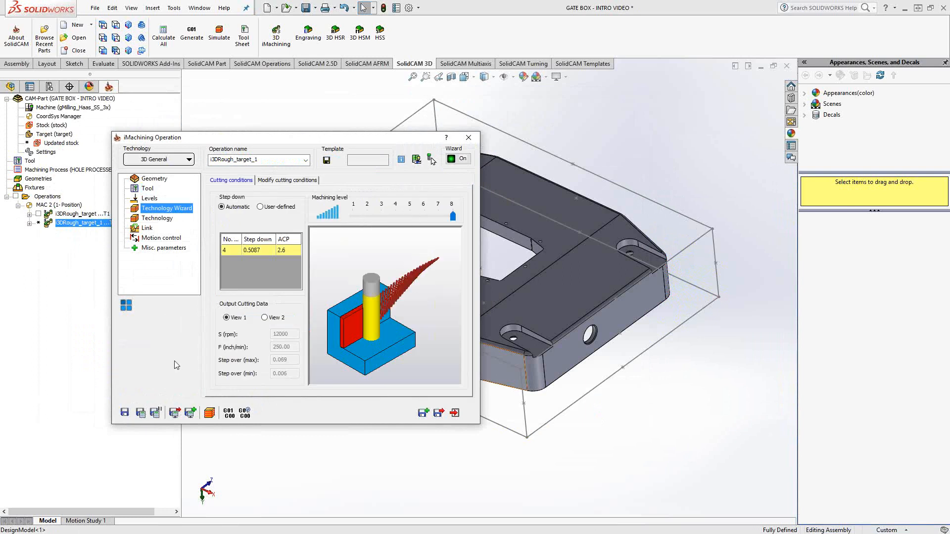
{"action": "left_click", "coordinate": [141, 412]}
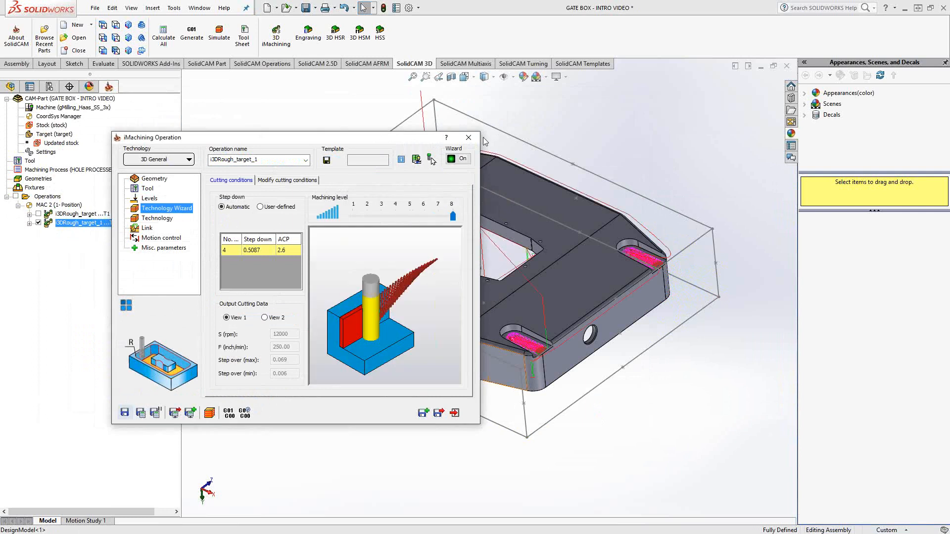
{"action": "left_click", "coordinate": [468, 137]}
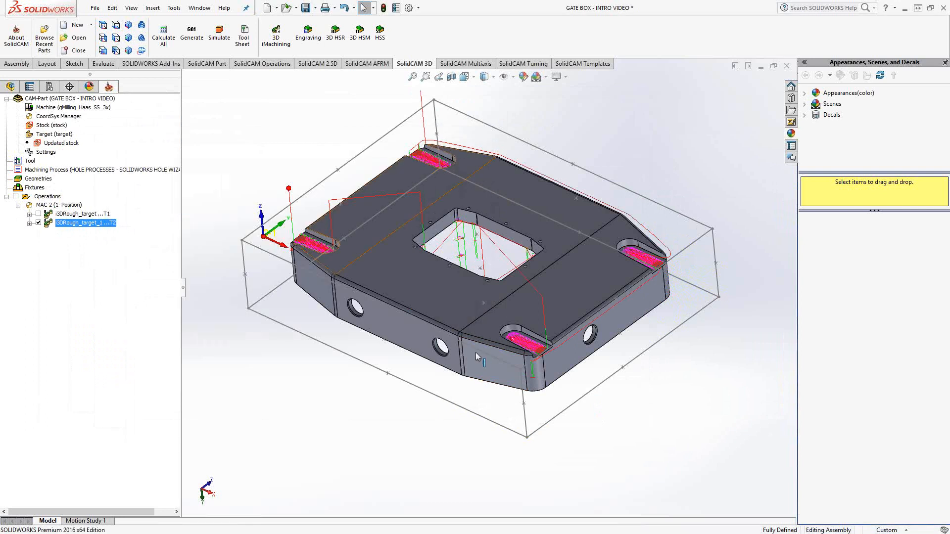
Examine the quarter-inch tool's toolpath in the corner slots and central opening, and hide it
{"action": "middle_click_drag", "start_coordinate": [450, 223], "coordinate": [475, 263]}
{"action": "scroll", "coordinate": [454, 220], "scroll_direction": "down", "scroll_amount": 5}
{"action": "scroll", "coordinate": [468, 275], "scroll_direction": "up", "scroll_amount": 6}
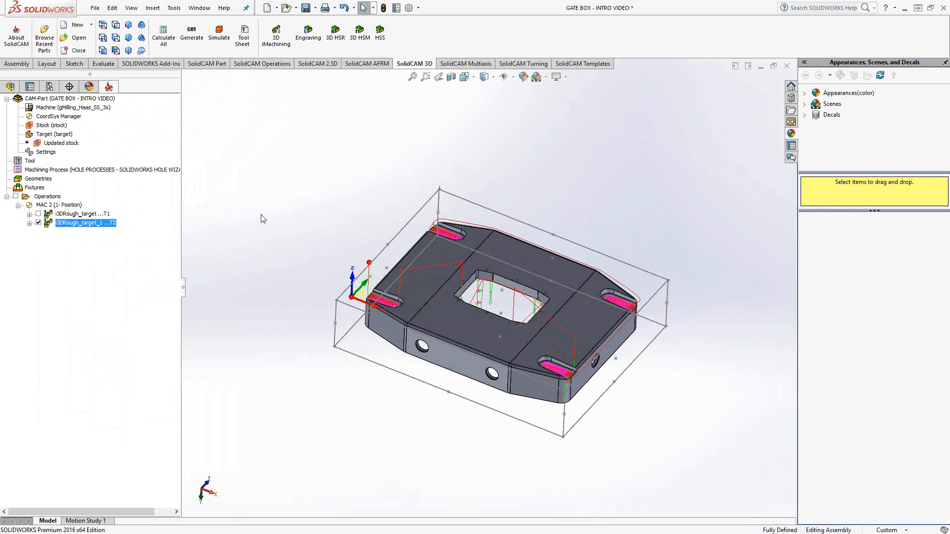
{"action": "left_click", "coordinate": [38, 223]}
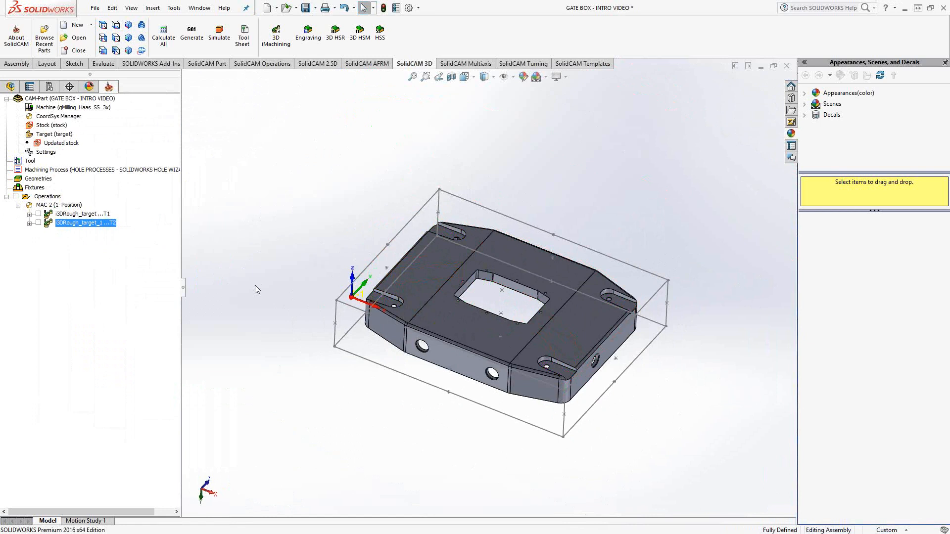
Turn the part to its pocket side and add a 3D iMachining operation using coordinate system MAC 1 (1- Position)
{"action": "middle_click_drag", "start_coordinate": [312, 324], "coordinate": [374, 295]}
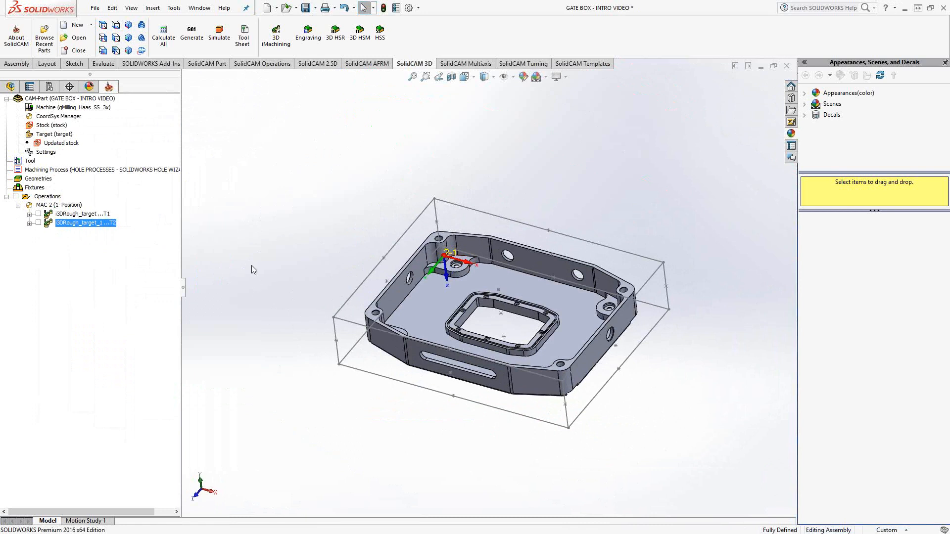
{"action": "right_click", "coordinate": [74, 223]}
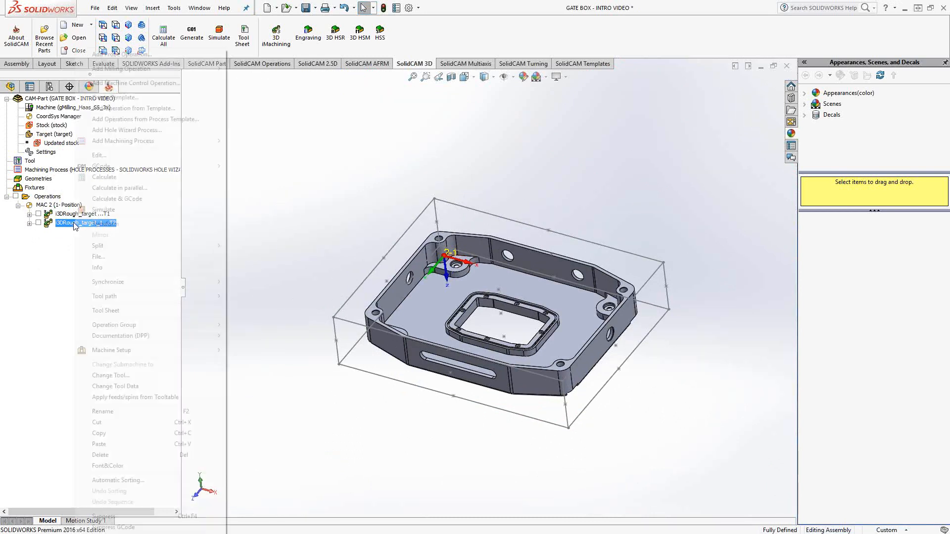
{"action": "mouse_move", "coordinate": [185, 70]}
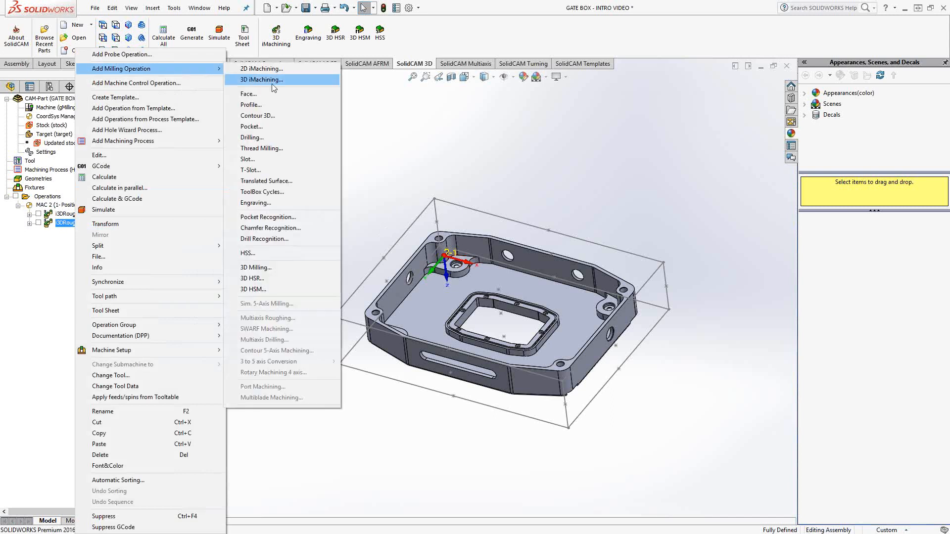
{"action": "left_click", "coordinate": [263, 80]}
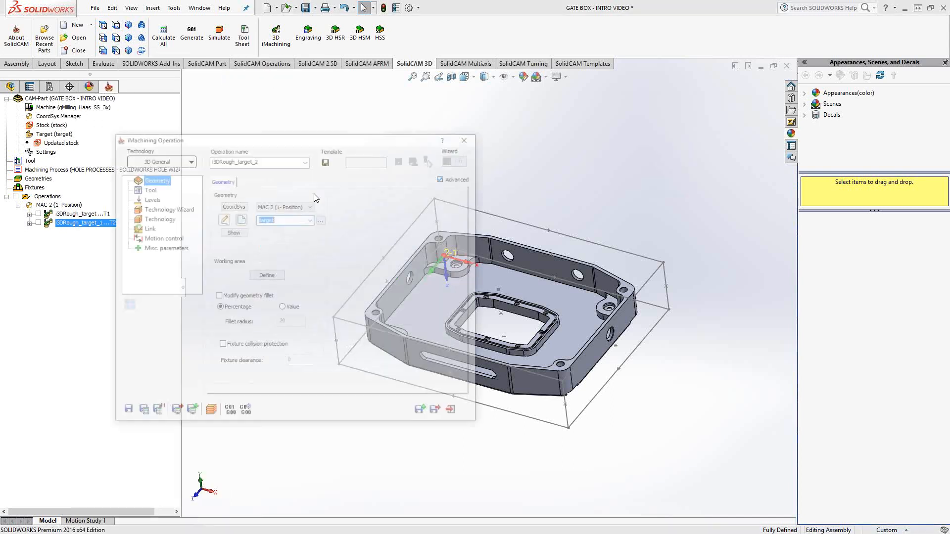
{"action": "left_click", "coordinate": [310, 206]}
{"action": "left_click", "coordinate": [280, 214]}
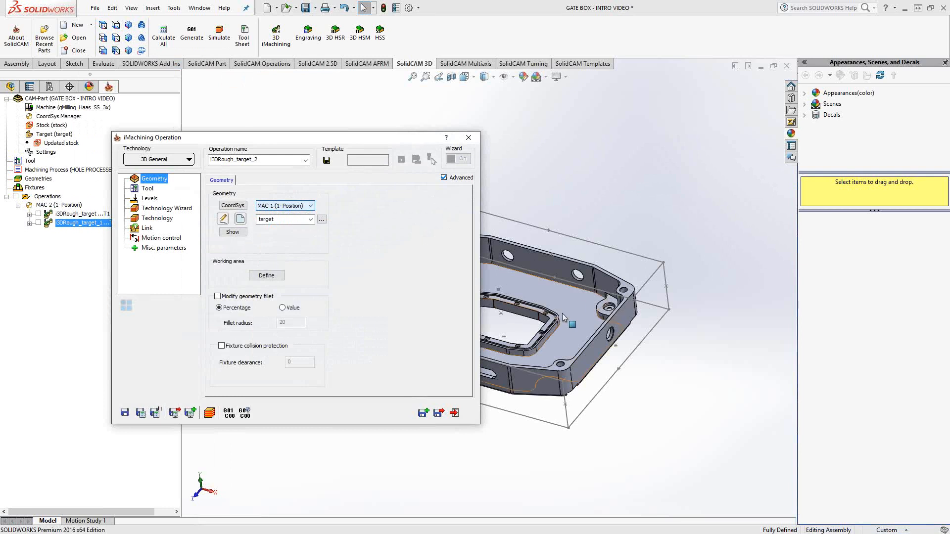
Define a working area for the new operation by chaining the pocket's upper inner edge with Constant Z Propagation
{"action": "mouse_move", "coordinate": [295, 322]}
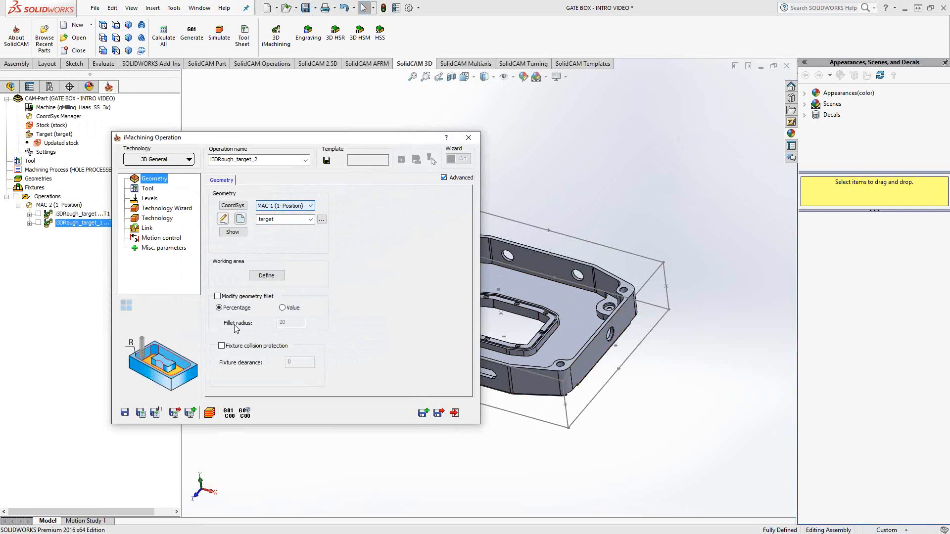
{"action": "left_click", "coordinate": [265, 276]}
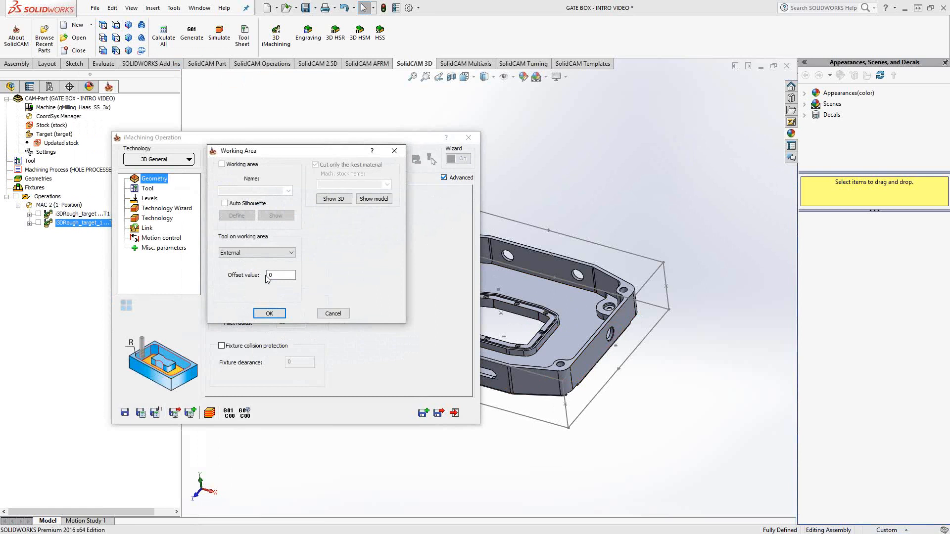
{"action": "left_click", "coordinate": [222, 164]}
{"action": "left_click", "coordinate": [234, 219]}
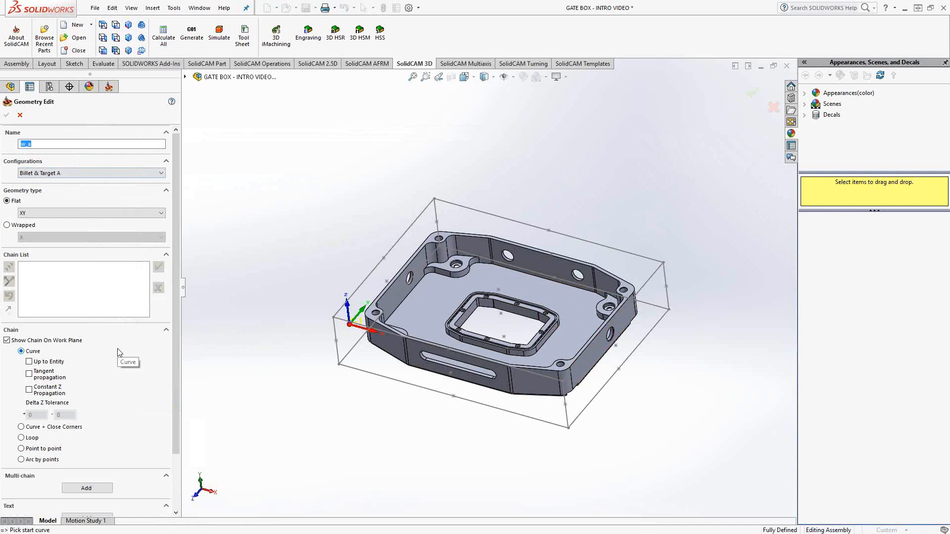
{"action": "middle_click_drag", "start_coordinate": [251, 335], "coordinate": [248, 333]}
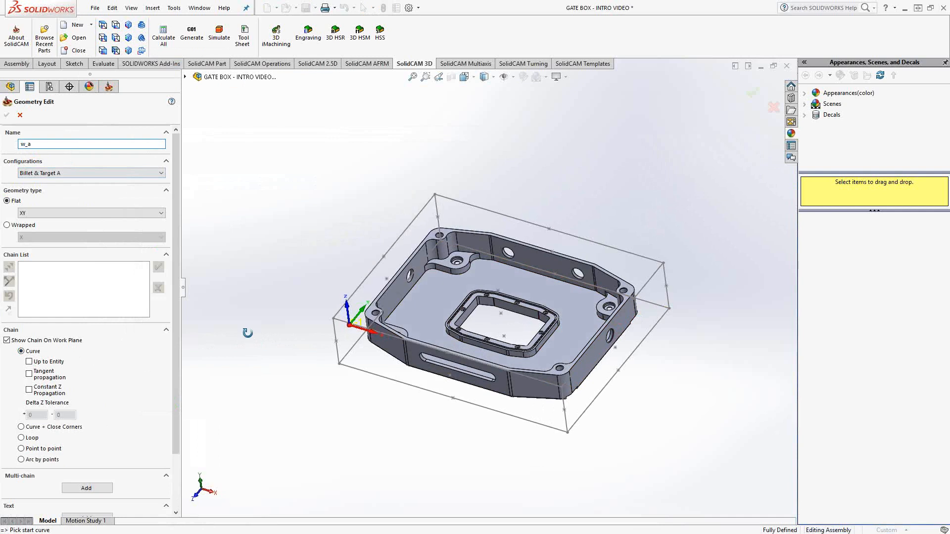
{"action": "scroll", "coordinate": [584, 275], "scroll_direction": "down", "scroll_amount": 5}
{"action": "left_click", "coordinate": [559, 247]}
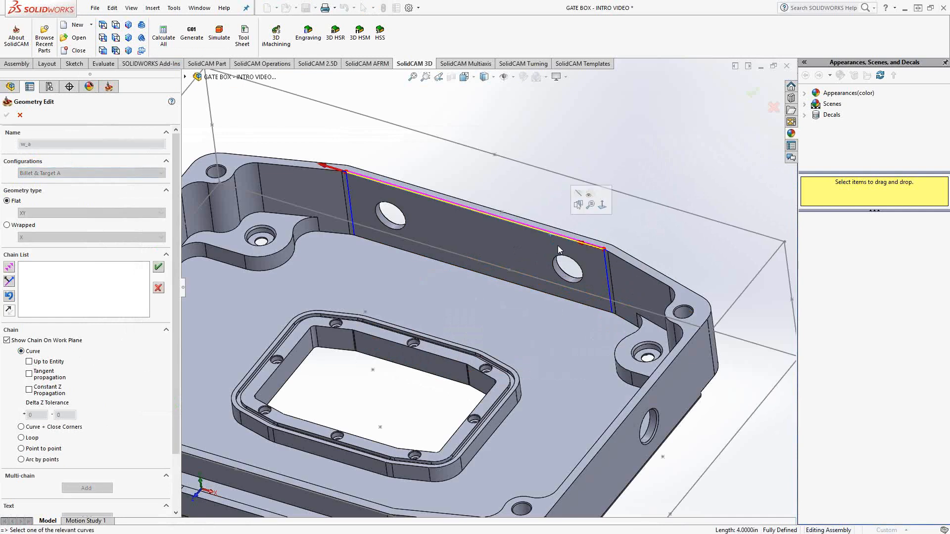
{"action": "left_click", "coordinate": [52, 389]}
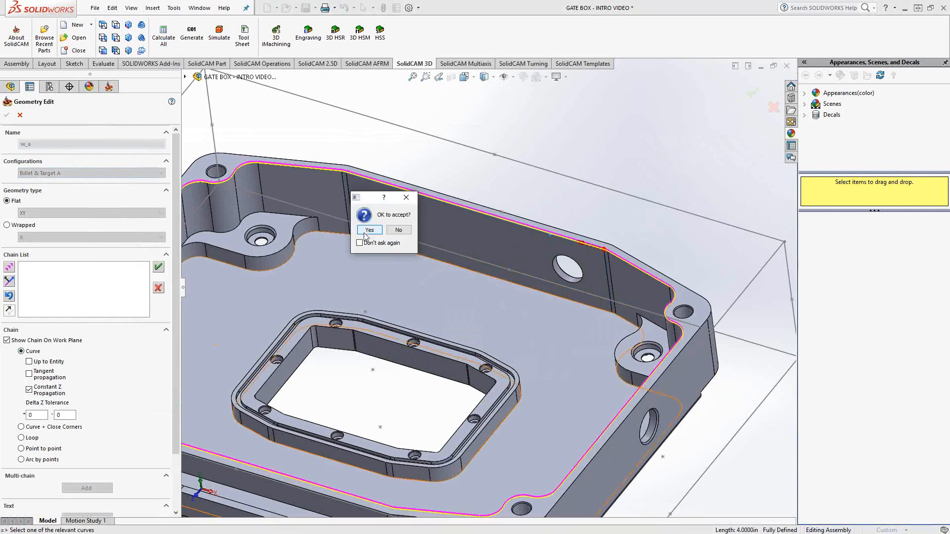
{"action": "left_click", "coordinate": [369, 230]}
{"action": "left_click", "coordinate": [6, 114]}
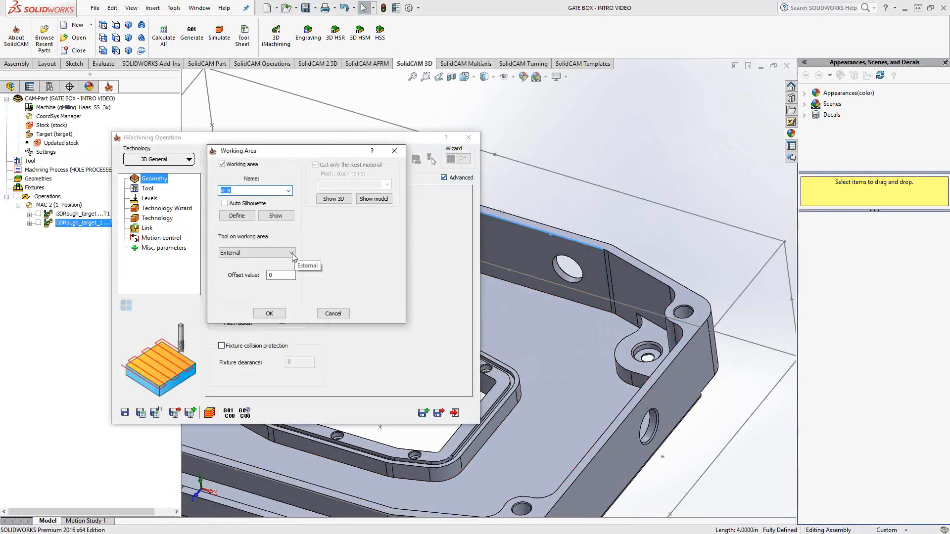
Keep the tool on working area option at External and accept the working area settings
{"action": "left_click", "coordinate": [291, 253]}
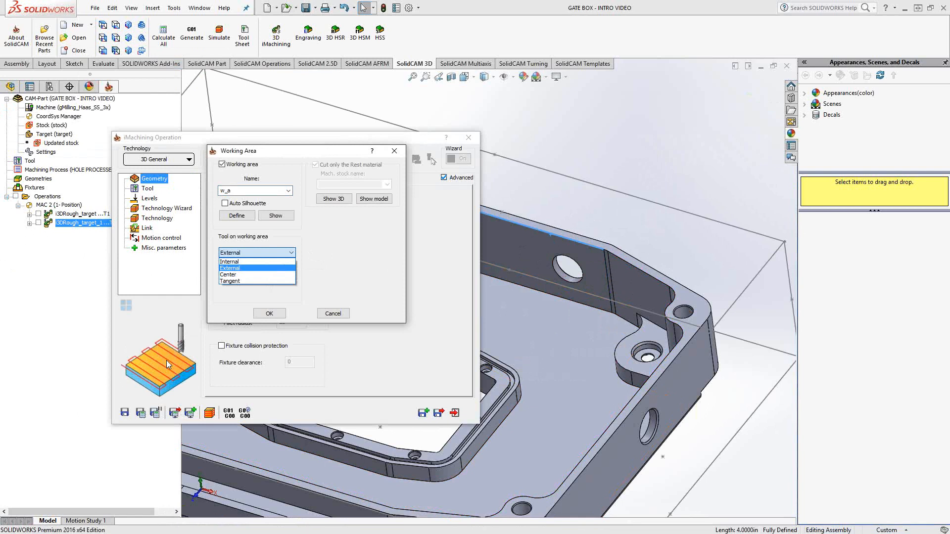
{"action": "left_click", "coordinate": [271, 317]}
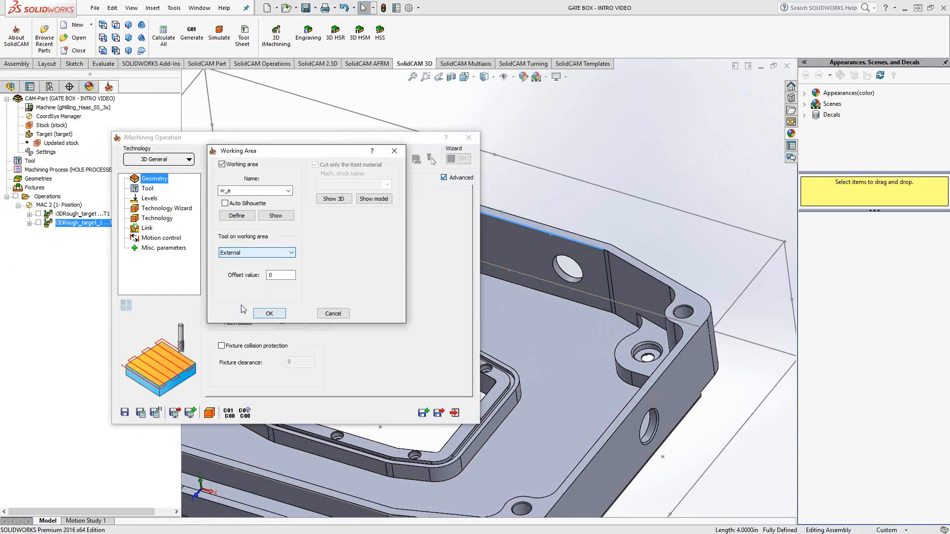
{"action": "left_click", "coordinate": [269, 313]}
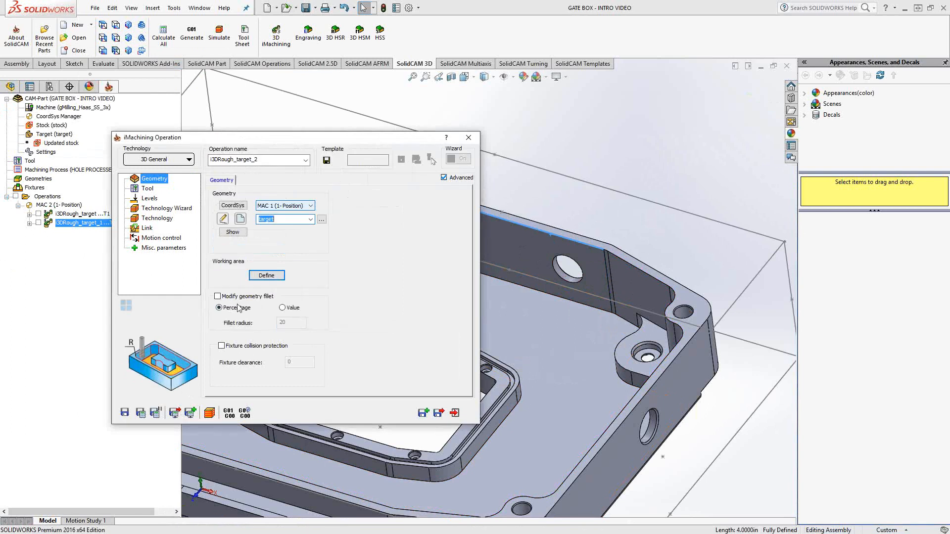
Assign tool 1, the 0.5 inch 4FL roughing end mill, to the pocket-side operation
{"action": "left_click", "coordinate": [141, 414]}
{"action": "left_click", "coordinate": [389, 236]}
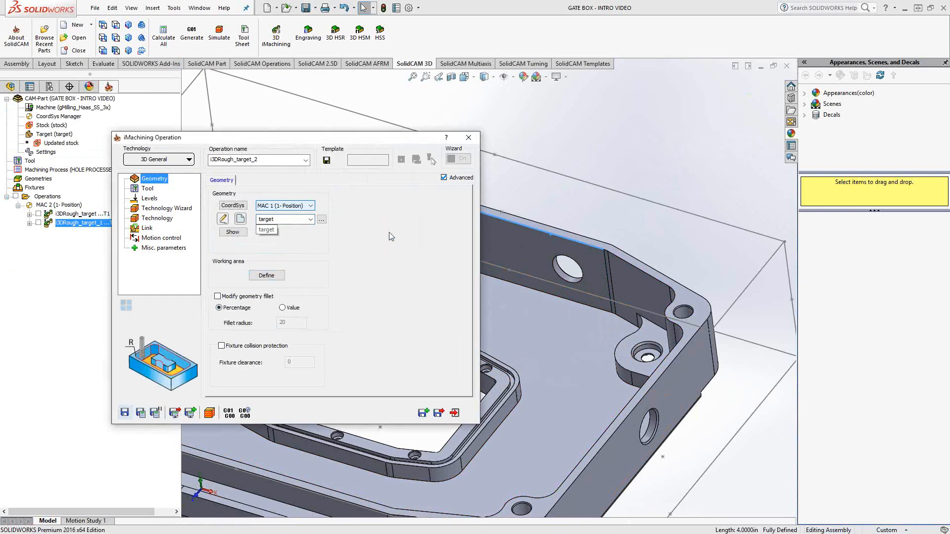
{"action": "left_click", "coordinate": [147, 188]}
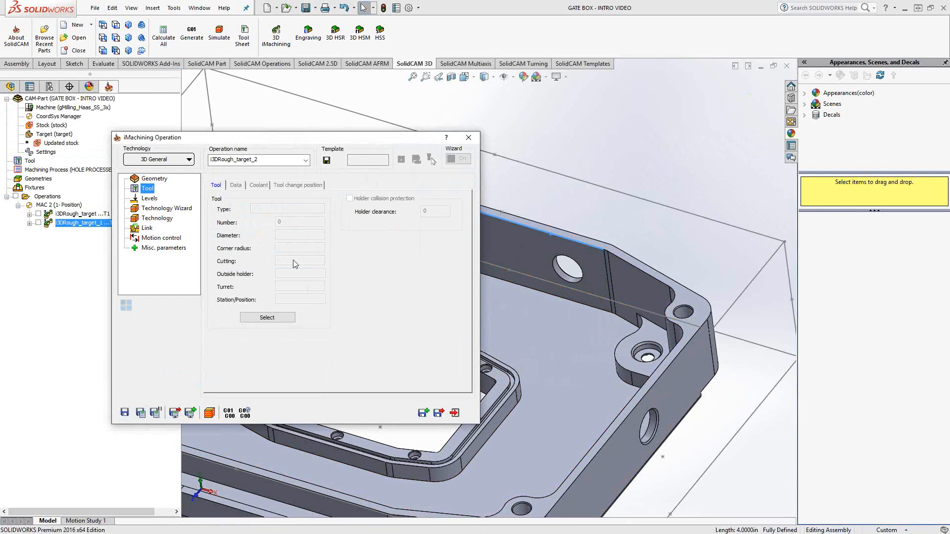
{"action": "left_click", "coordinate": [279, 318]}
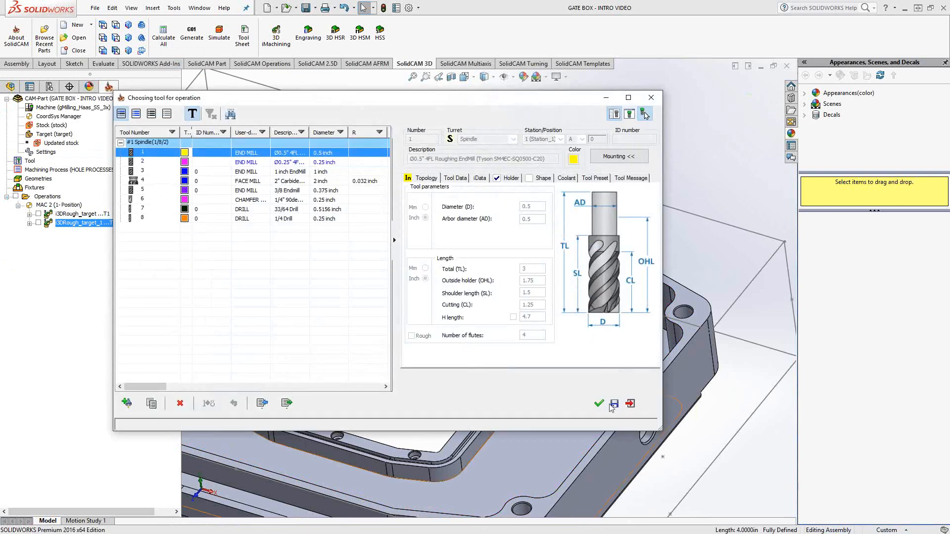
{"action": "left_click", "coordinate": [599, 404]}
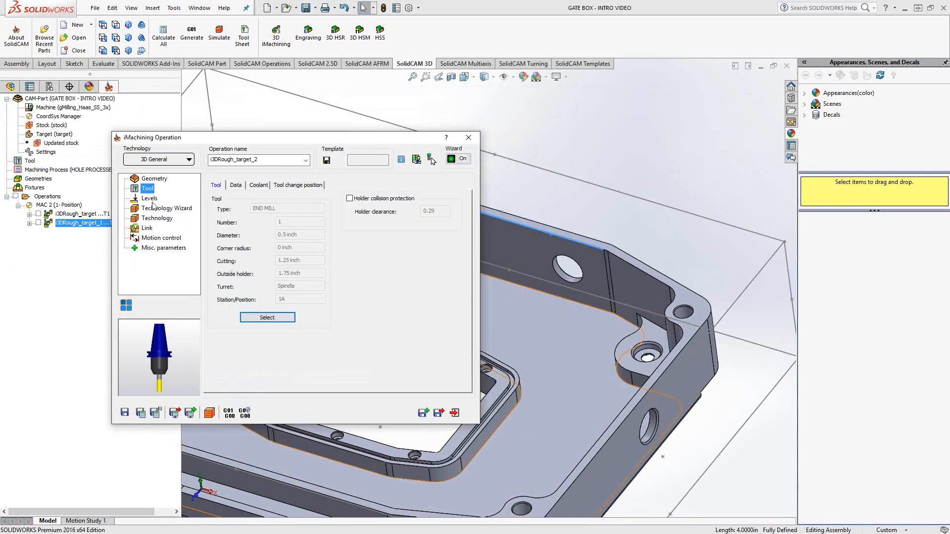
Define the milling levels from the stock box corners: upper level at Z 0.475 and lower level at Z -1.575
{"action": "left_click", "coordinate": [150, 199]}
{"action": "left_click", "coordinate": [244, 258]}
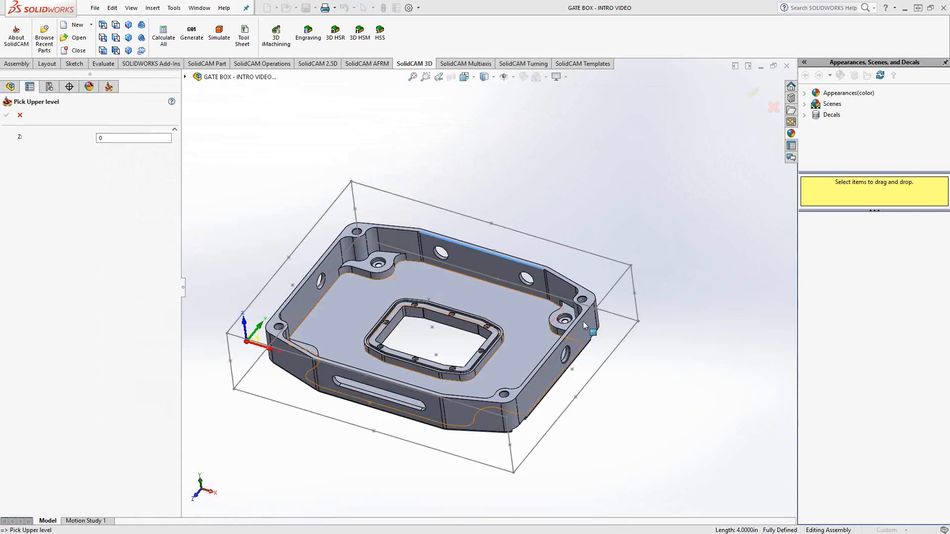
{"action": "left_click", "coordinate": [630, 266]}
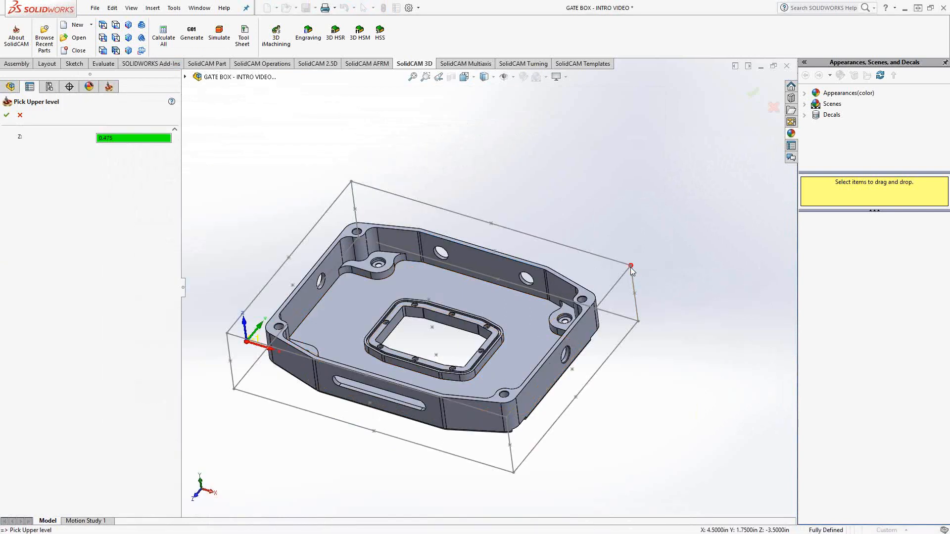
{"action": "left_click", "coordinate": [7, 117]}
{"action": "left_click", "coordinate": [255, 272]}
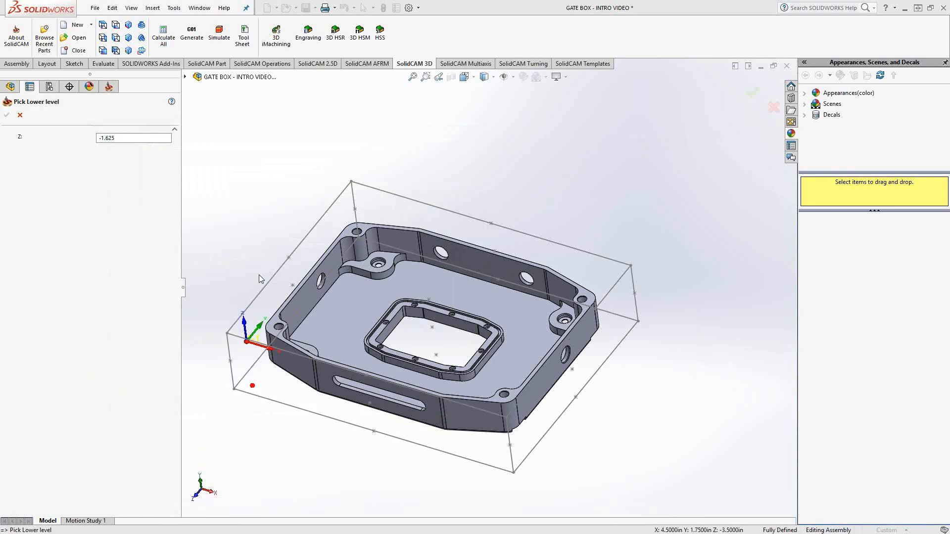
{"action": "left_click", "coordinate": [638, 321]}
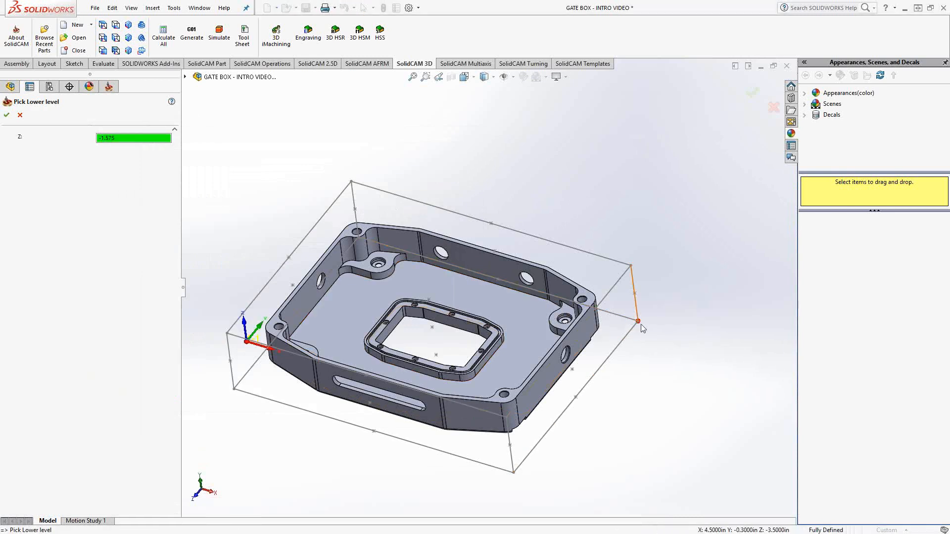
{"action": "left_click", "coordinate": [7, 115]}
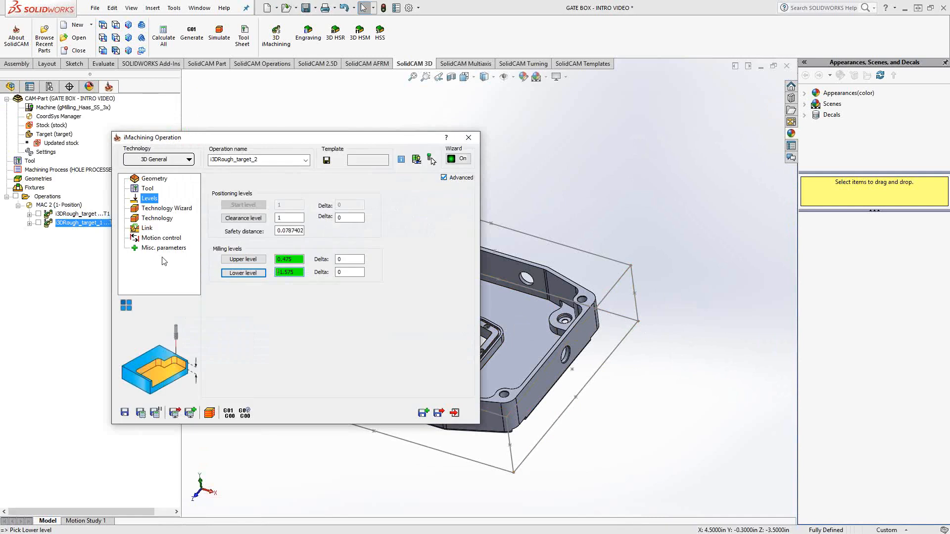
Raise the iMachining level in the Technology Wizard, save and calculate the pocket-side operation, and examine its toolpath along the outer walls
{"action": "left_click", "coordinate": [170, 209]}
{"action": "left_click_drag", "start_coordinate": [381, 216], "coordinate": [453, 217]}
{"action": "left_click", "coordinate": [165, 220]}
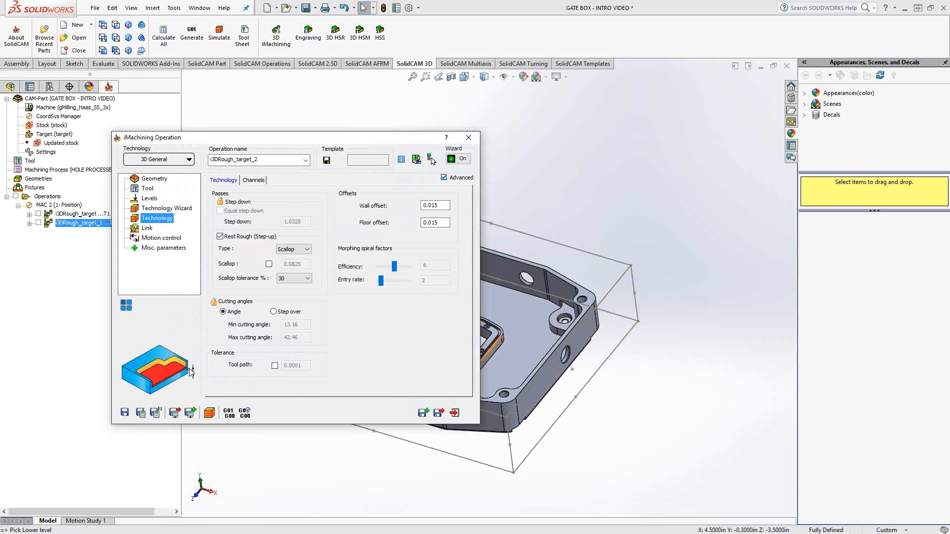
{"action": "left_click", "coordinate": [140, 414]}
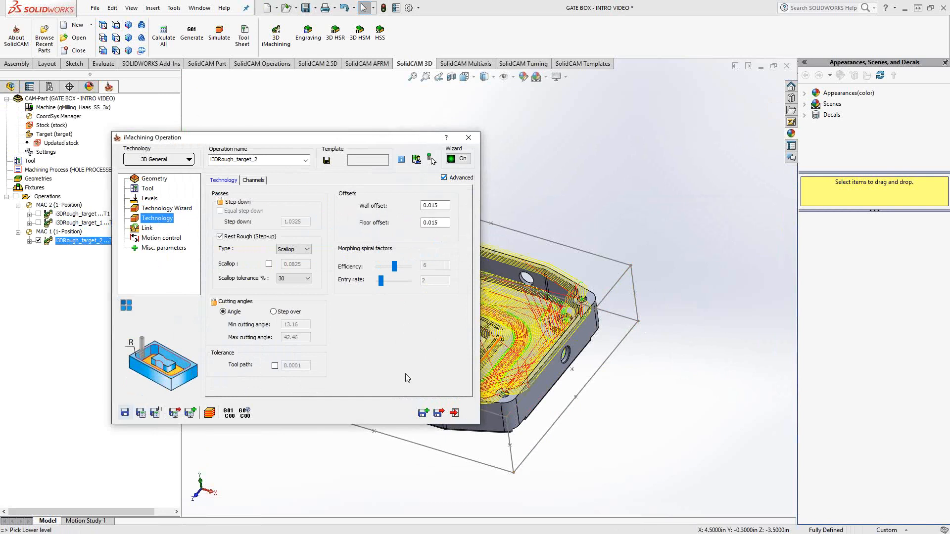
{"action": "double_click", "coordinate": [364, 138]}
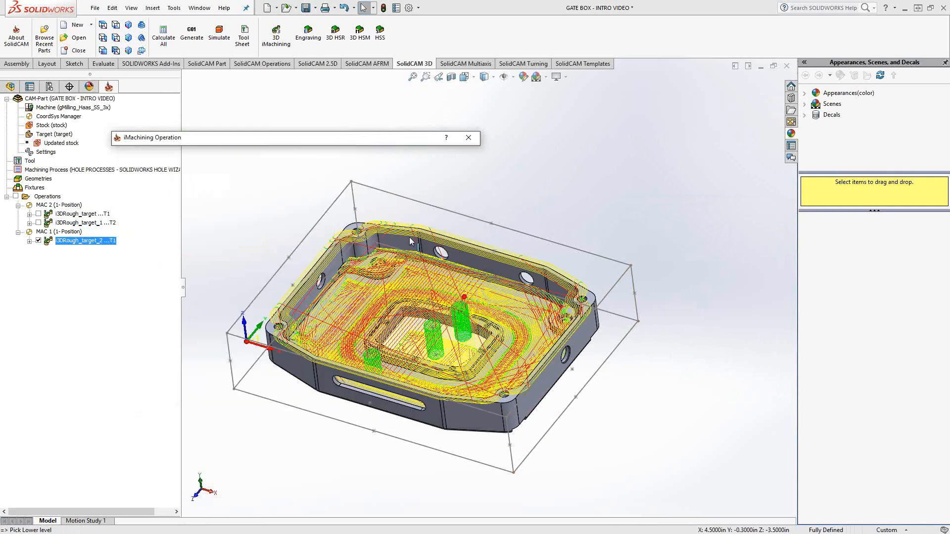
{"action": "middle_click_drag", "start_coordinate": [408, 236], "coordinate": [445, 277]}
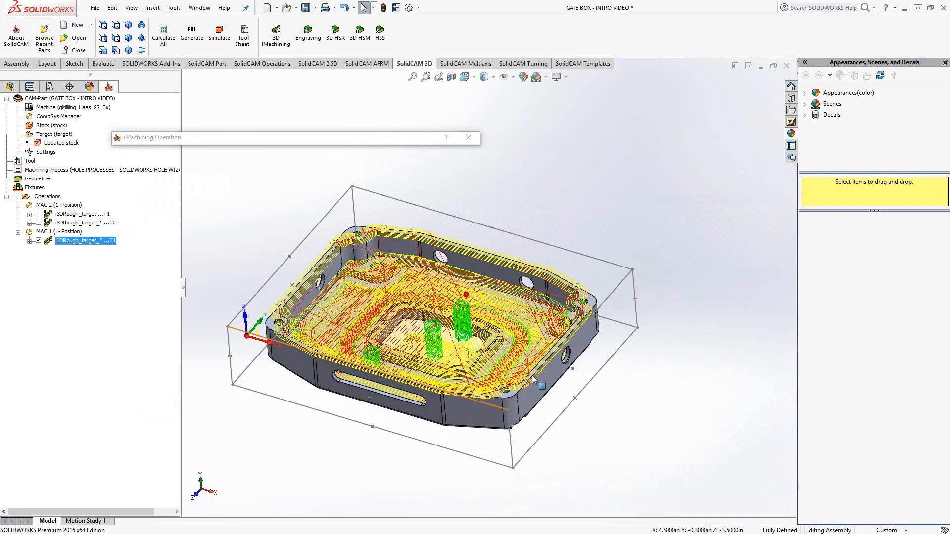
{"action": "scroll", "coordinate": [503, 384], "scroll_direction": "up", "scroll_amount": 5}
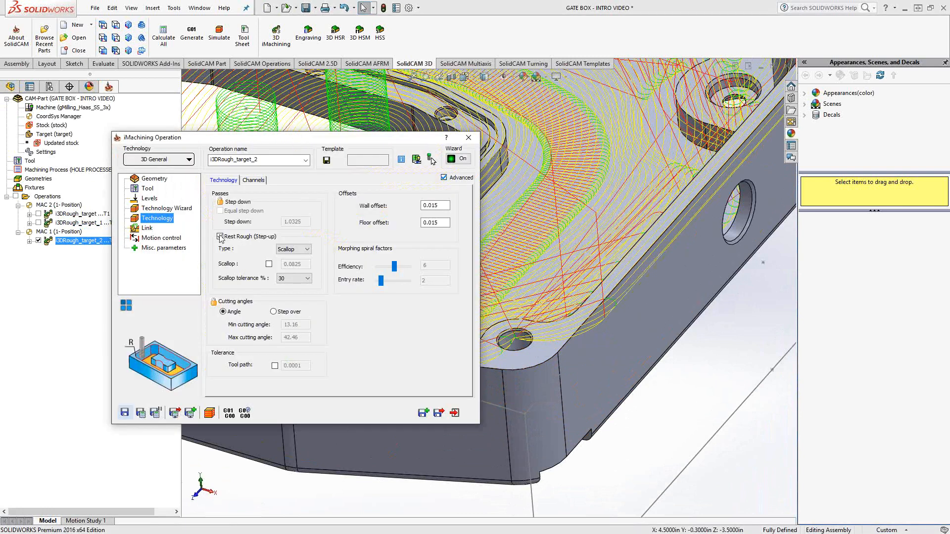
Change the working area's tool position from External to Internal, recalculate the pocket-side operation, and close it
{"action": "left_click", "coordinate": [148, 179]}
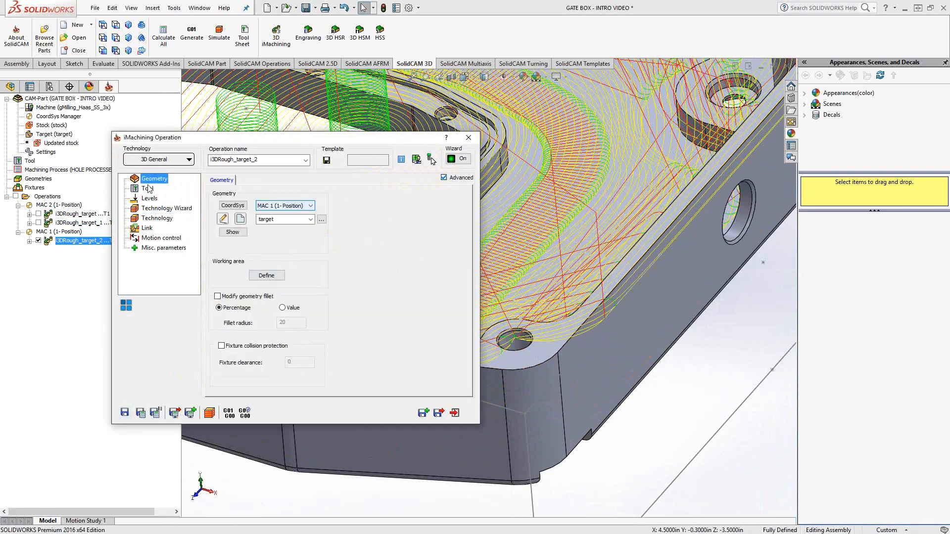
{"action": "left_click", "coordinate": [268, 276]}
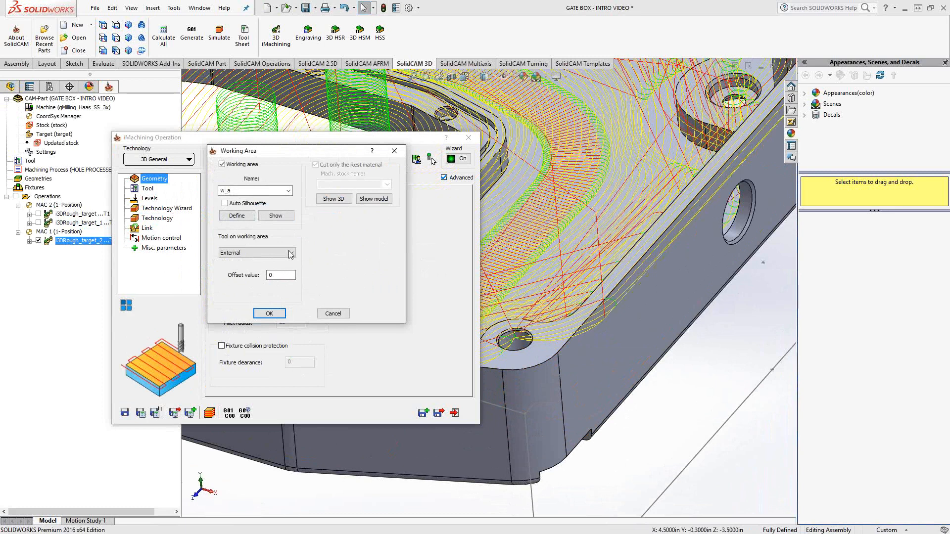
{"action": "left_click", "coordinate": [290, 253]}
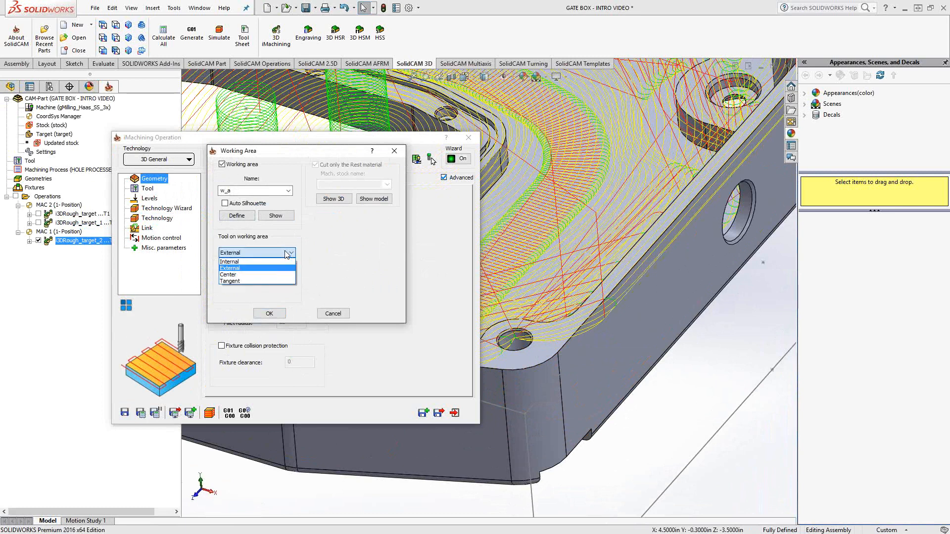
{"action": "left_click", "coordinate": [231, 266]}
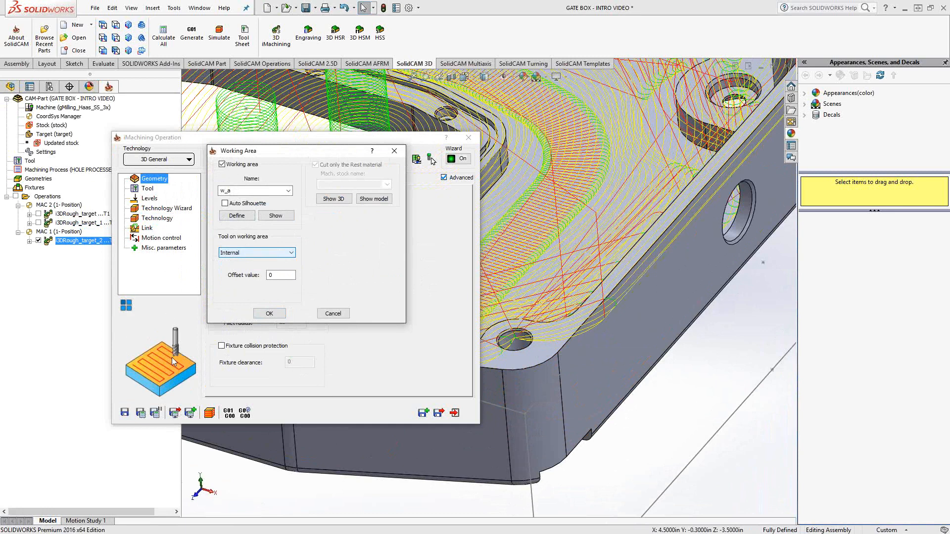
{"action": "left_click", "coordinate": [269, 313]}
{"action": "left_click", "coordinate": [140, 413]}
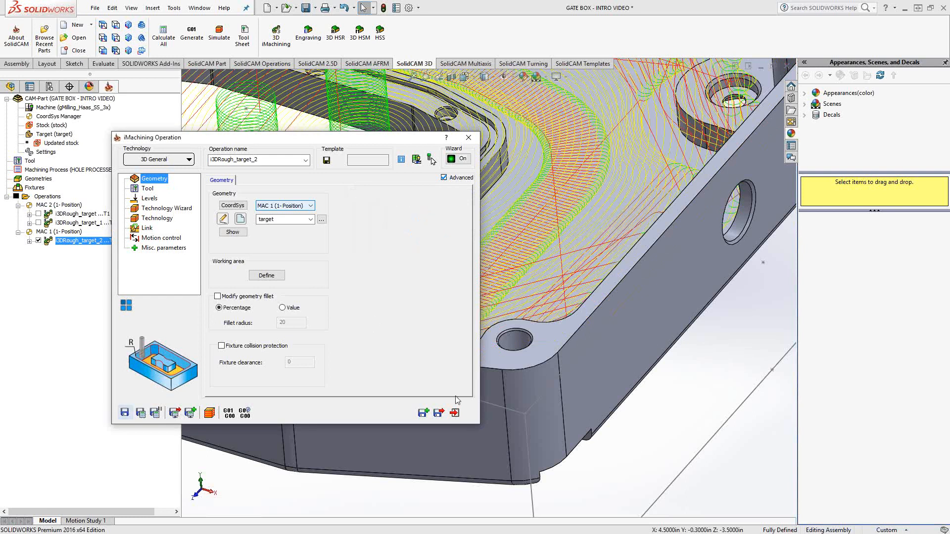
{"action": "left_click", "coordinate": [454, 413]}
Examine the recalculated pocket toolpath, review the operation's tool on working area options, and exit the operation without saving
{"action": "scroll", "coordinate": [431, 372], "scroll_direction": "up", "scroll_amount": 8}
{"action": "scroll", "coordinate": [388, 232], "scroll_direction": "down", "scroll_amount": 2}
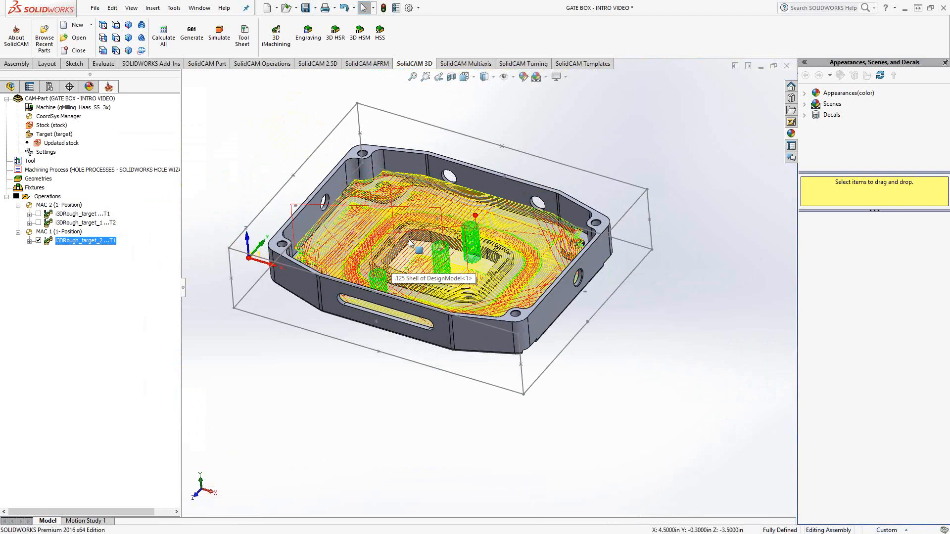
{"action": "middle_click_drag", "start_coordinate": [388, 233], "coordinate": [413, 277]}
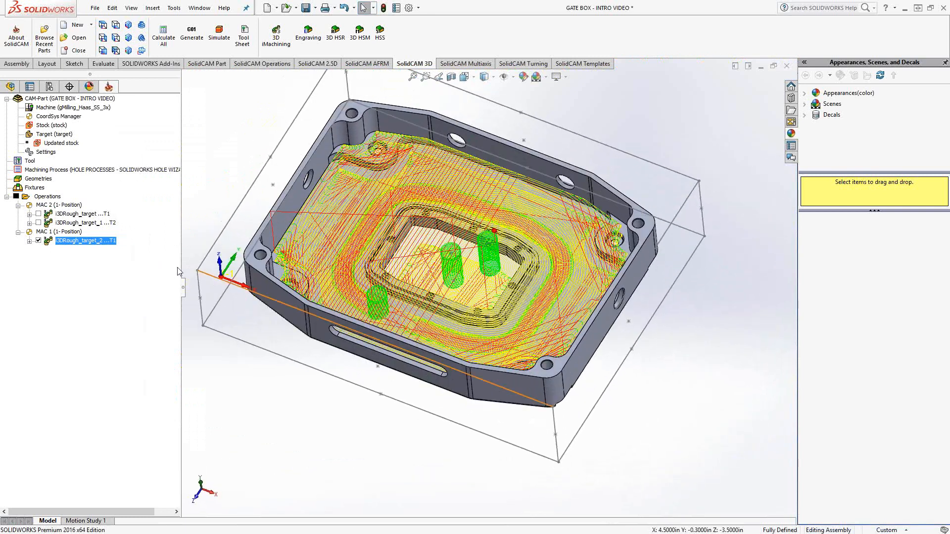
{"action": "double_click", "coordinate": [89, 241]}
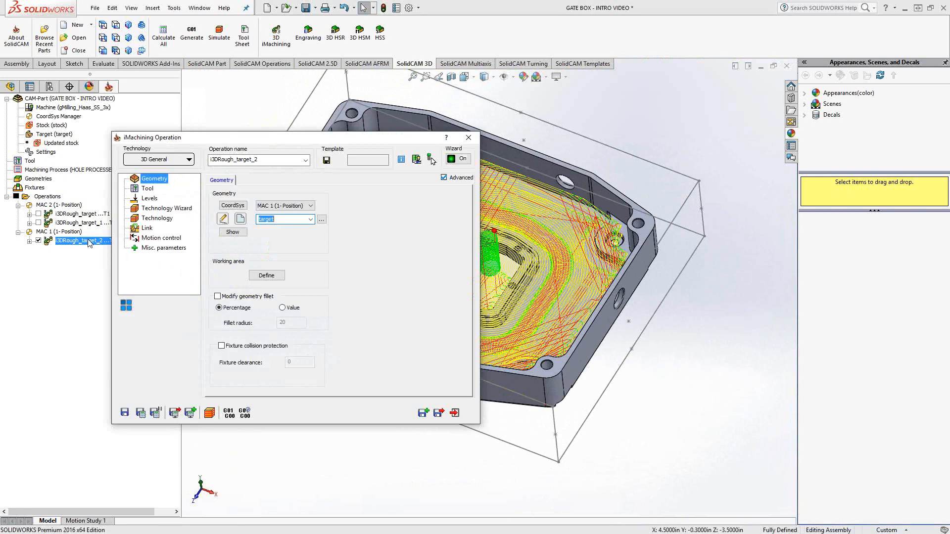
{"action": "left_click", "coordinate": [270, 275]}
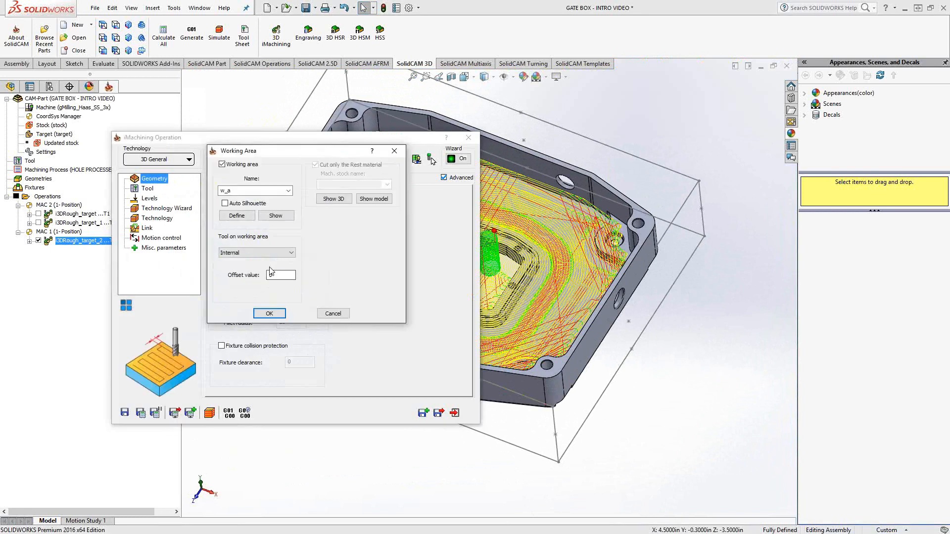
{"action": "left_click", "coordinate": [291, 253]}
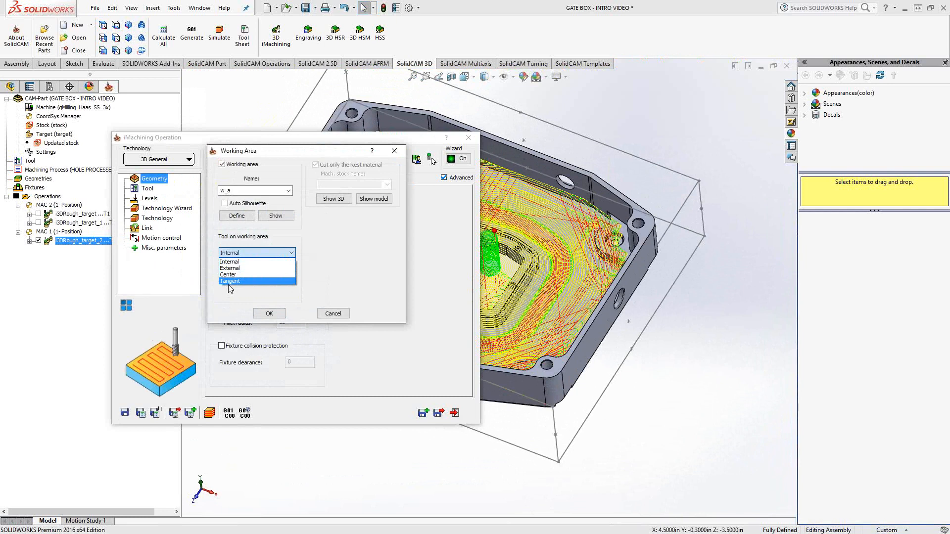
{"action": "left_click", "coordinate": [389, 273]}
{"action": "left_click", "coordinate": [340, 313]}
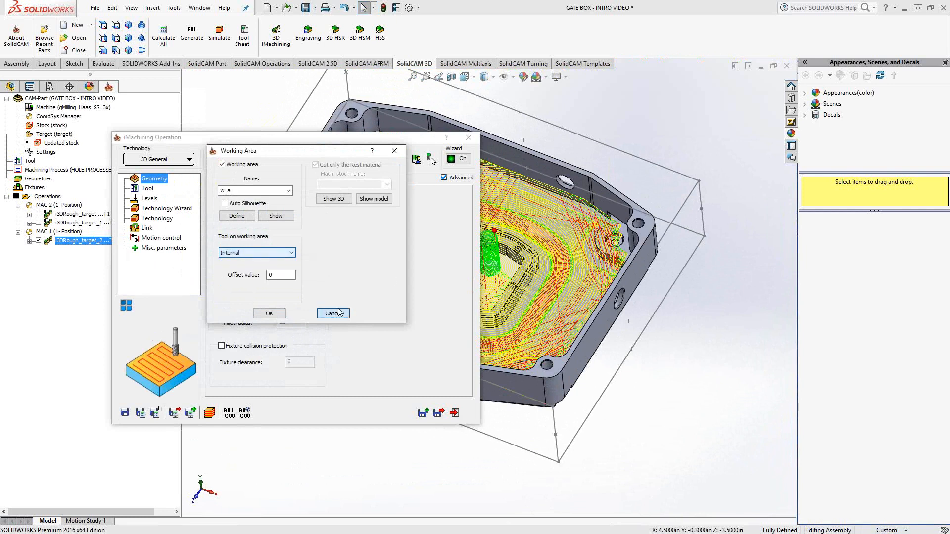
{"action": "key", "text": "Escape"}
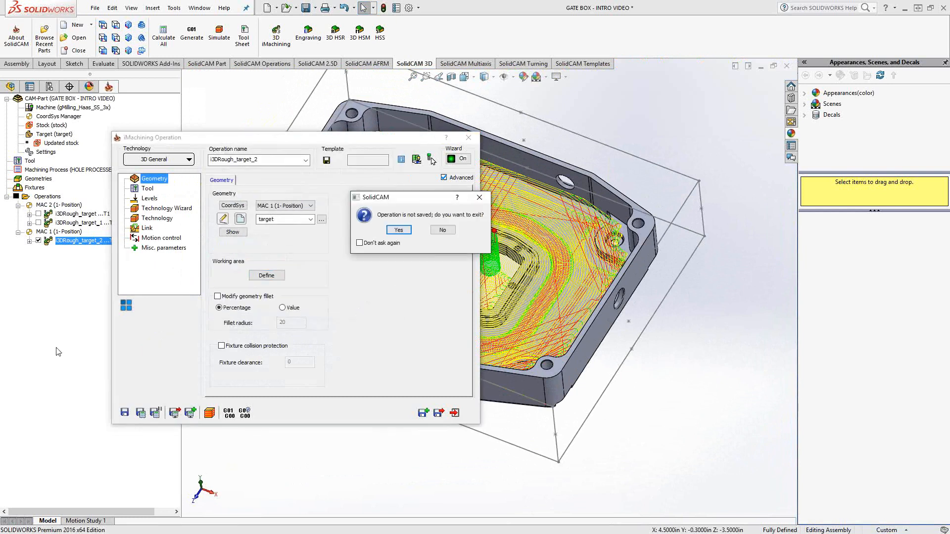
{"action": "left_click", "coordinate": [398, 230]}
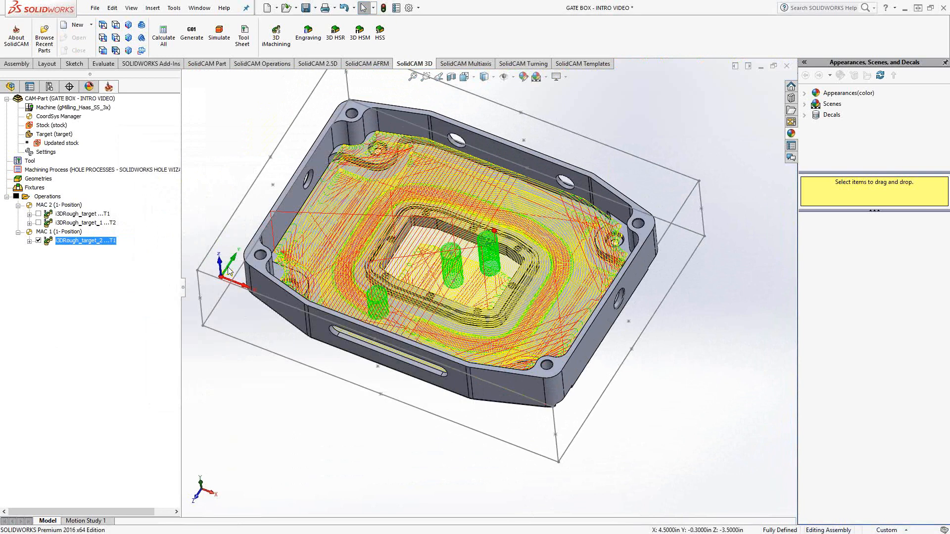